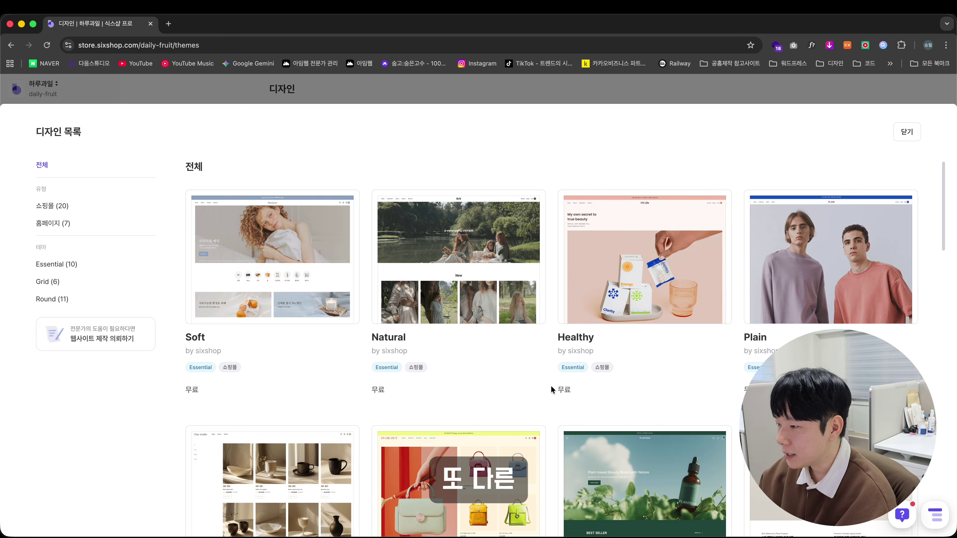
- Browse the full list of design themes (디자인 목록) and close it
scroll(551, 386, down, 5)
scroll(551, 385, down, 5)
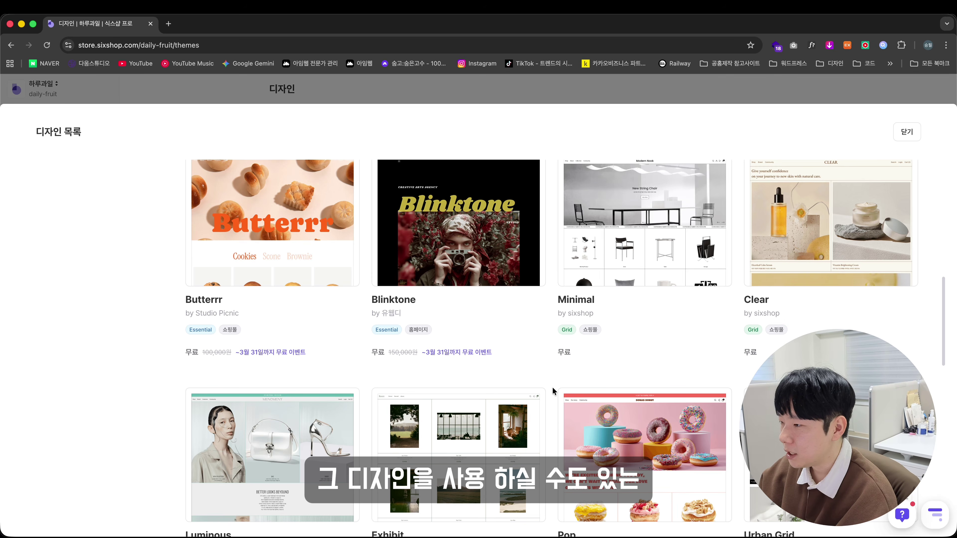
click(913, 132)
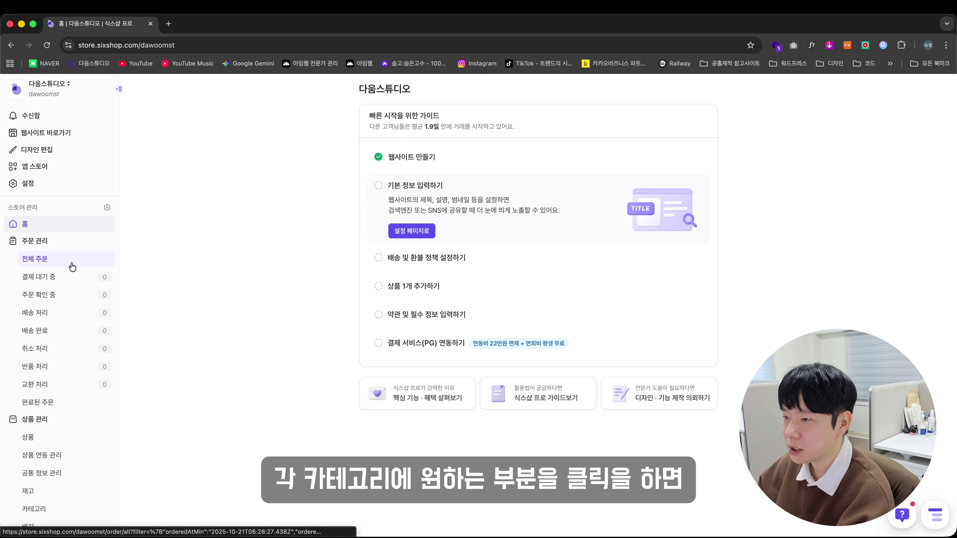
- Open the store switcher to view the account's stores and the option for adding a store (스토어 추가)
click(71, 267)
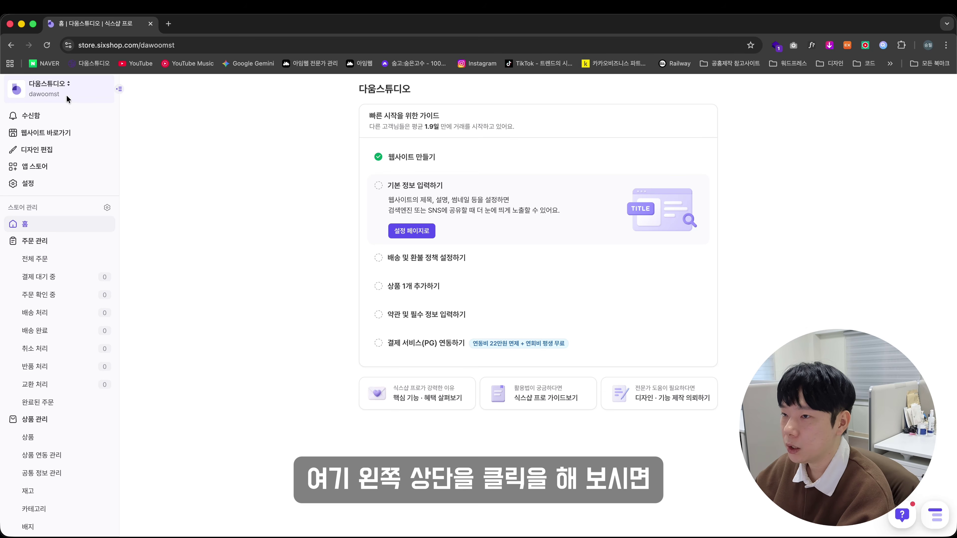
click(67, 99)
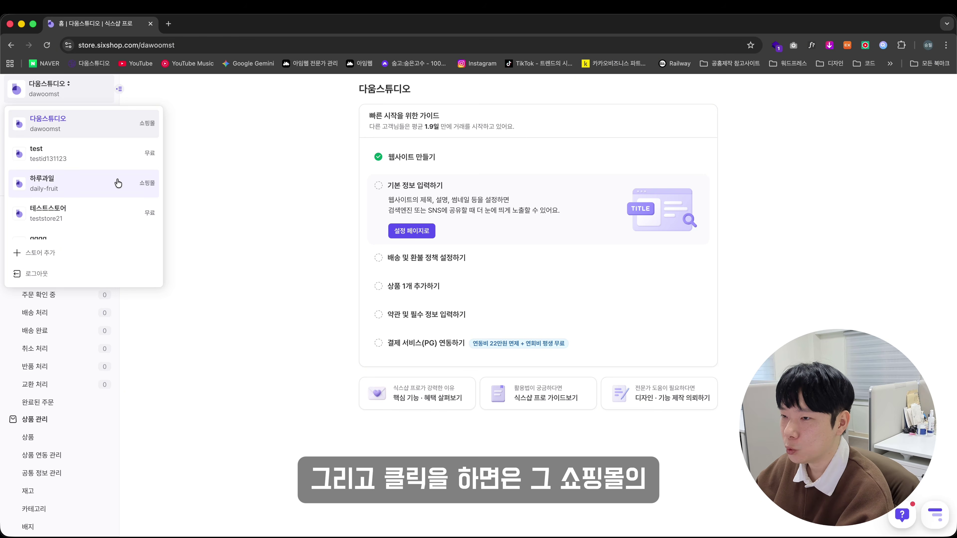
click(114, 190)
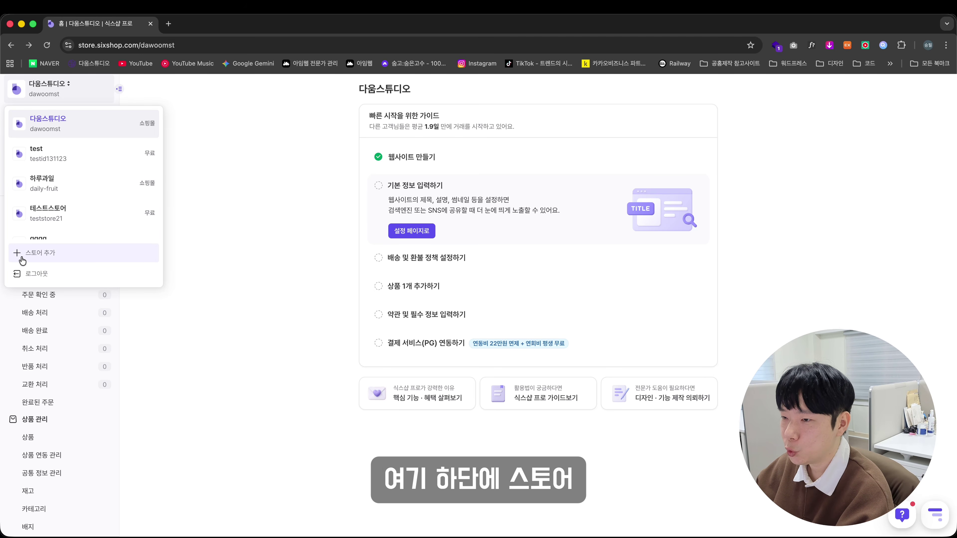
click(67, 259)
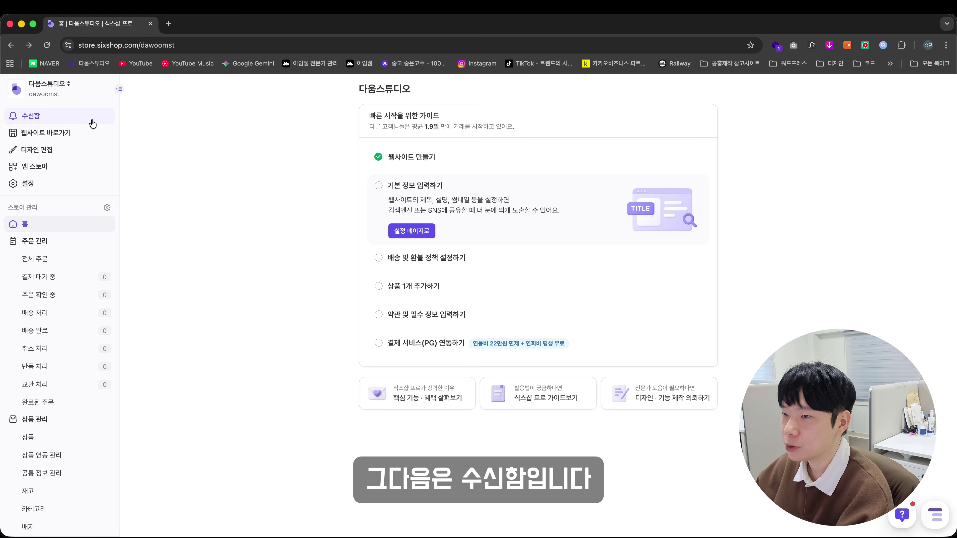
- Open the inbox (수신함) and look through its notification categories
click(93, 124)
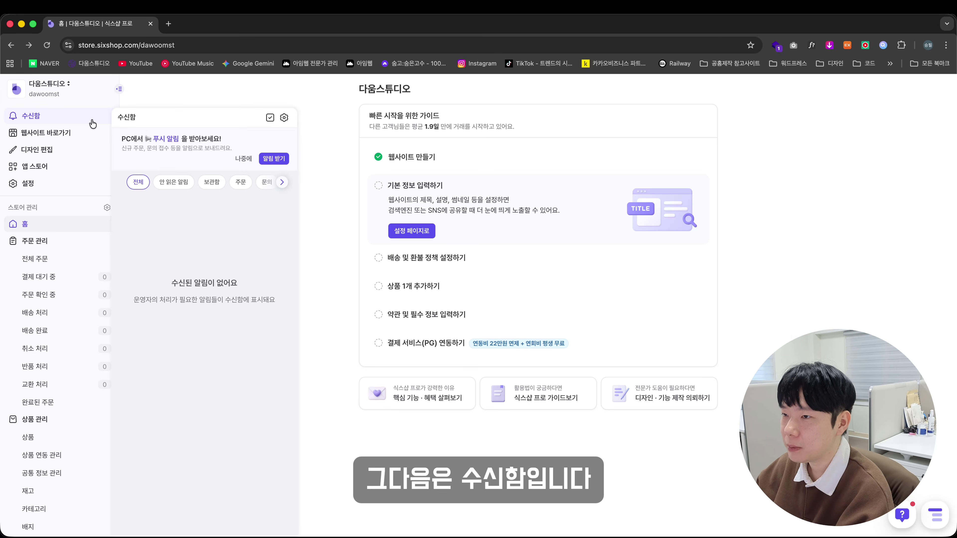
click(282, 182)
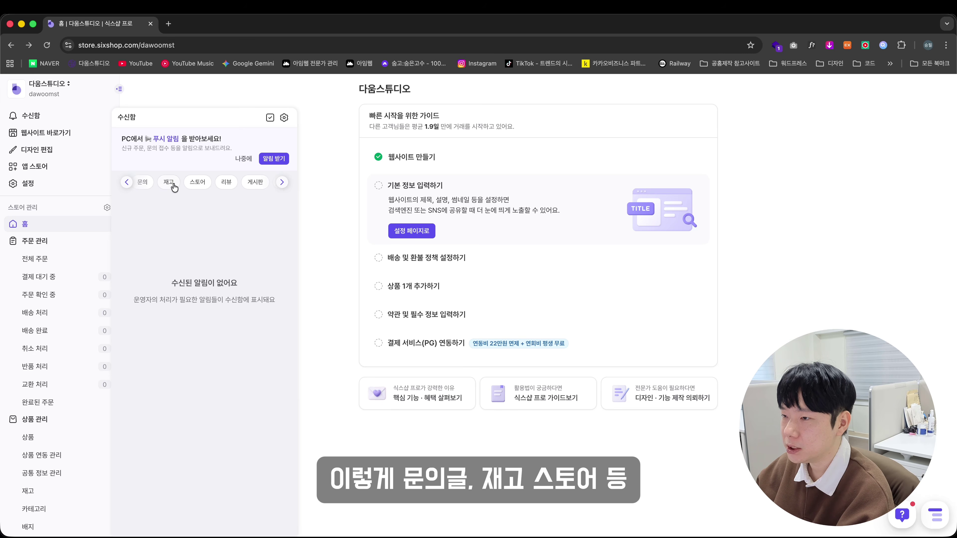
click(127, 183)
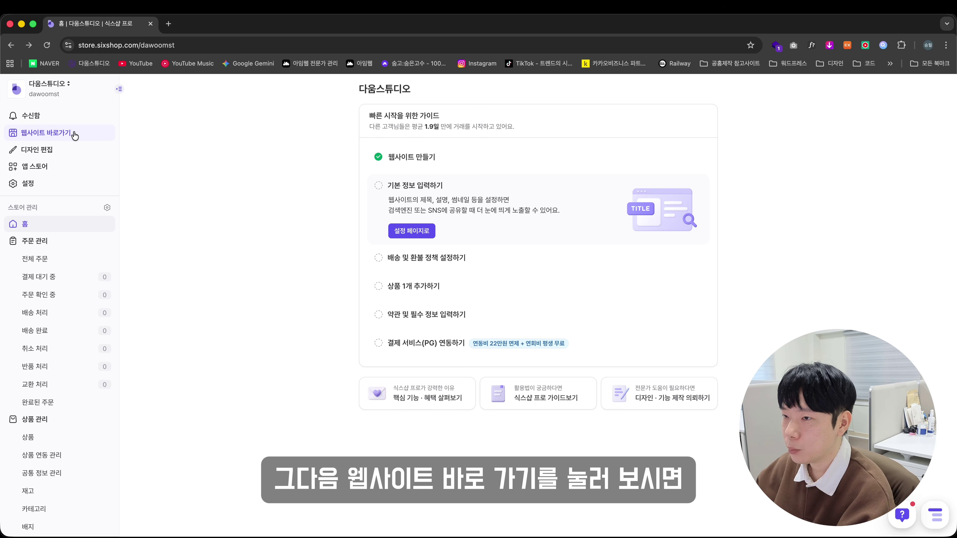
- Open the store's live website, look over its home page, and close it again
click(75, 136)
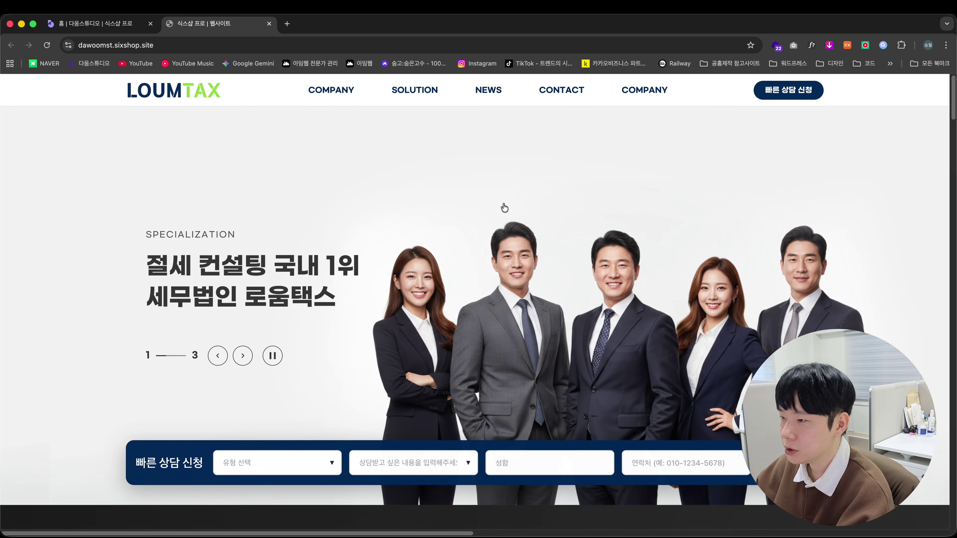
scroll(805, 230, down, 5)
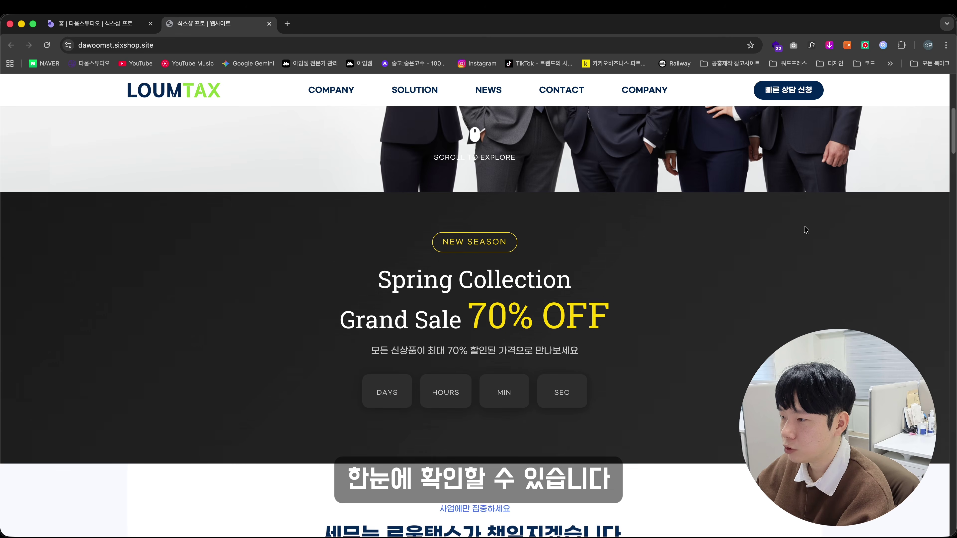
scroll(805, 230, down, 6)
key(super+w)
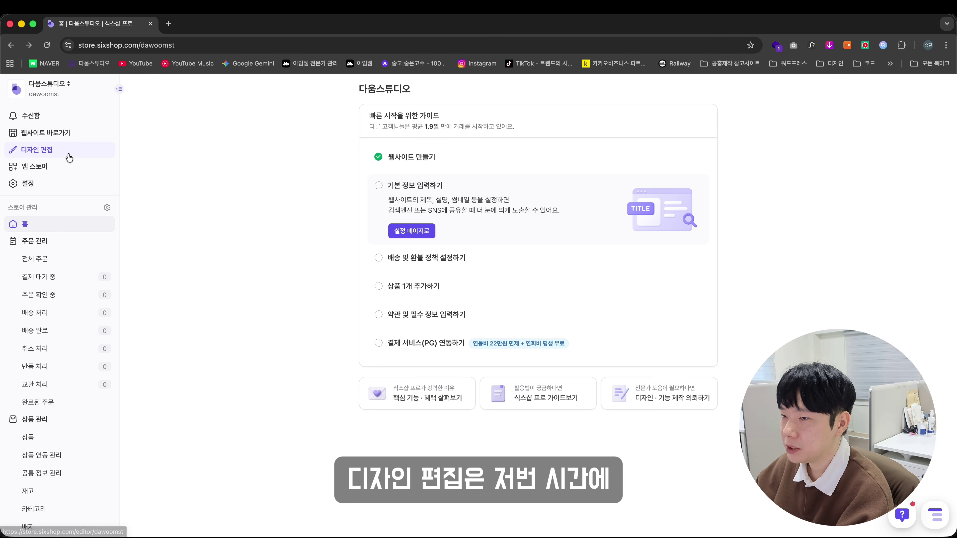
- Open the design editor (디자인 편집) and view the website's page list
click(67, 153)
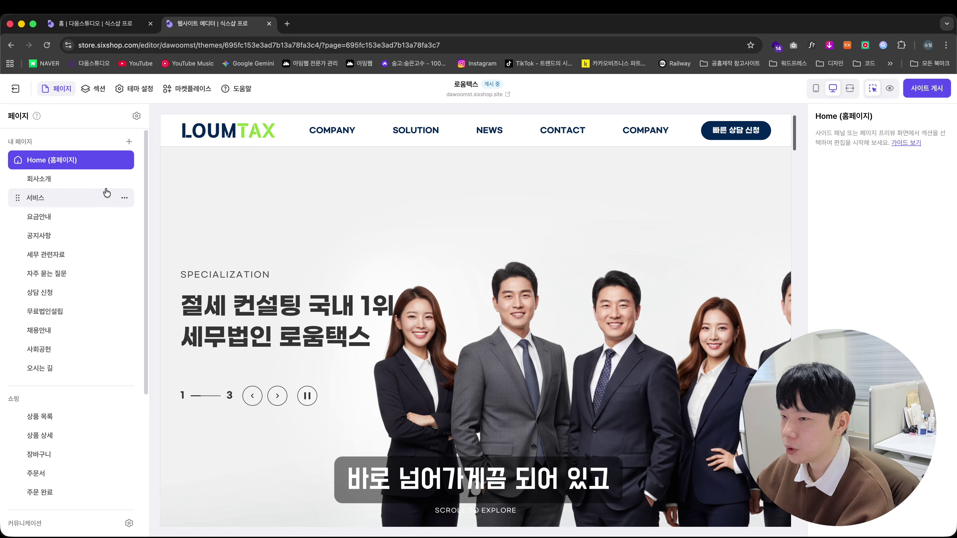
click(74, 180)
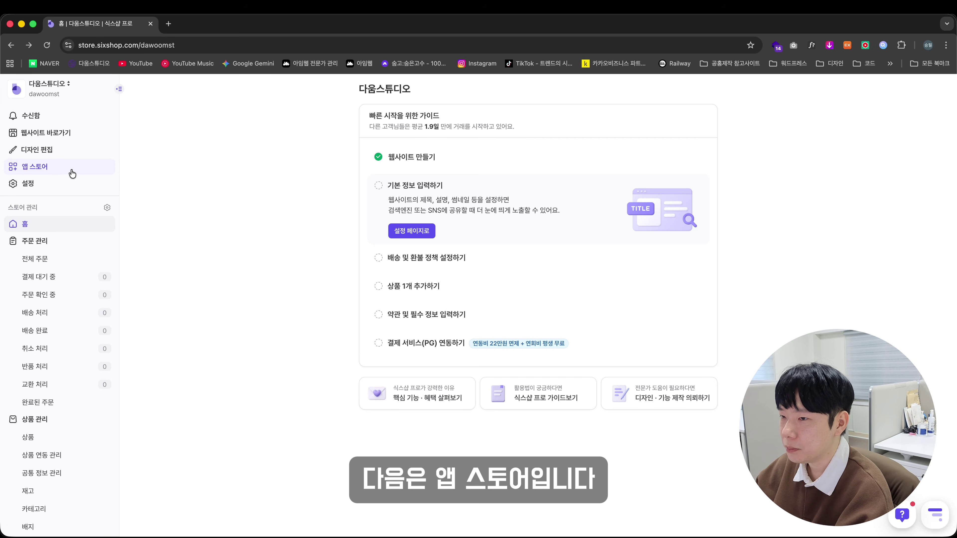
- Open the app store (앱 스토어) and look through the full list of available apps
click(74, 176)
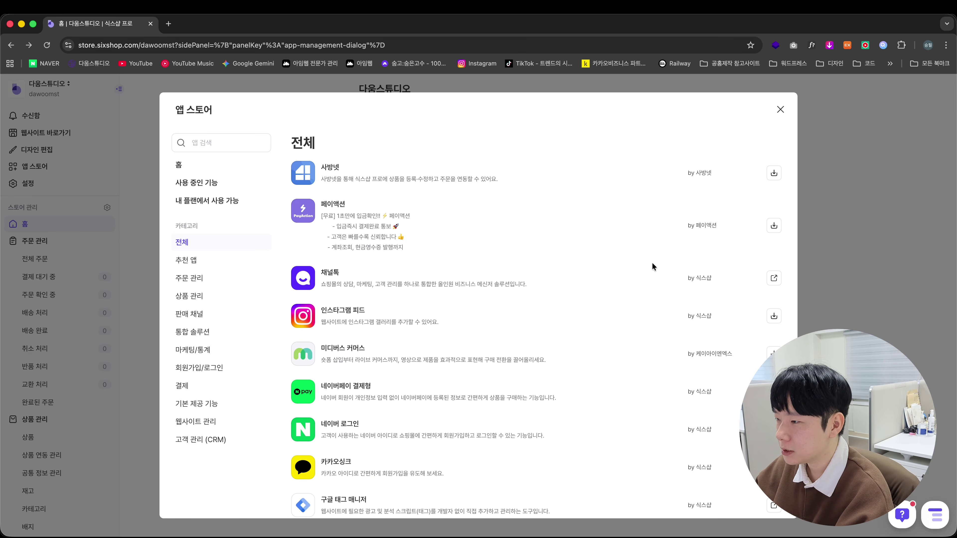
scroll(605, 365, down, 15)
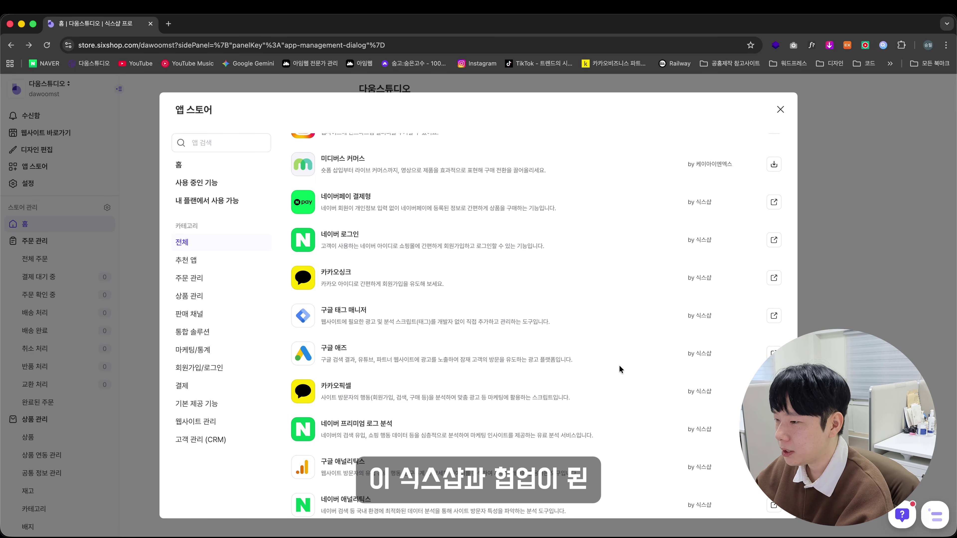
scroll(603, 382, down, 7)
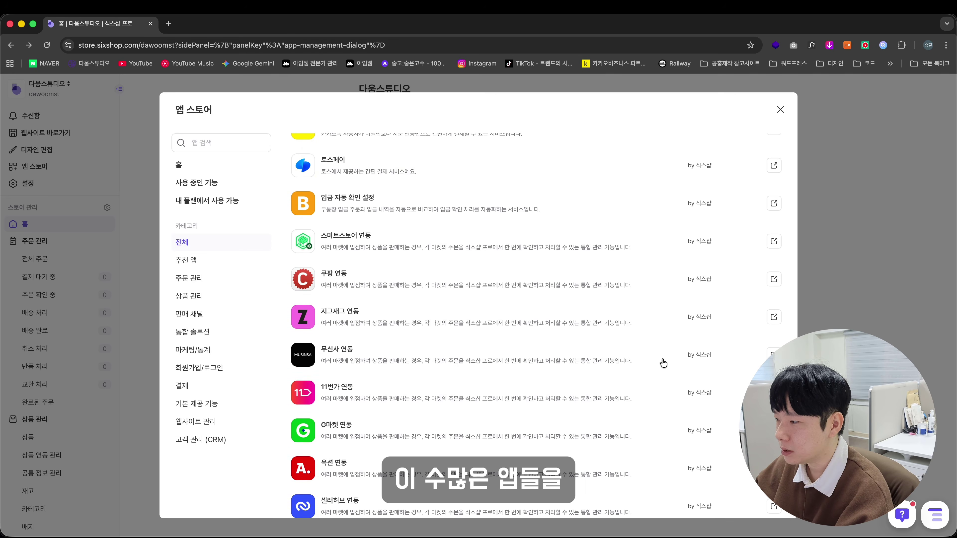
- Open the G마켓 연동 app's details and read through its usage guide on account linking, closing the guide when finished
click(403, 341)
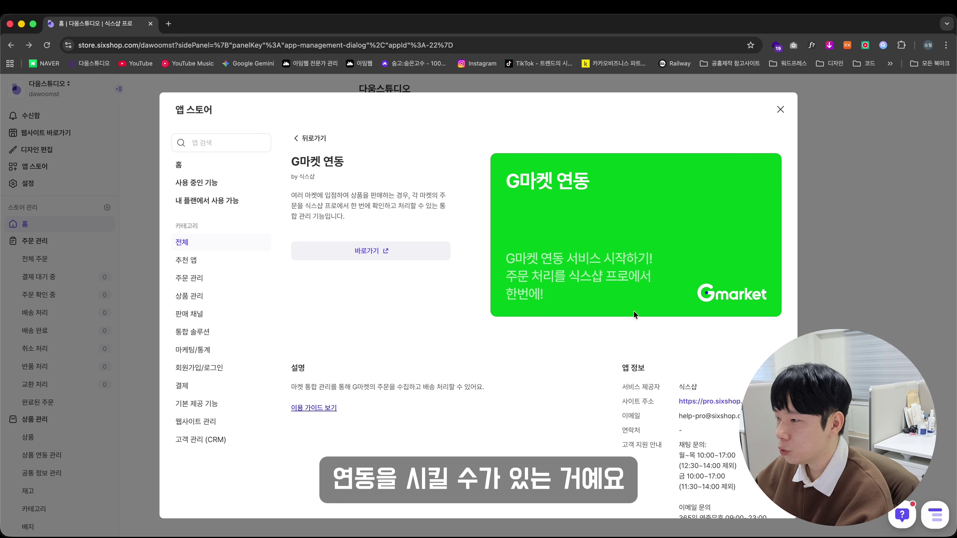
click(312, 411)
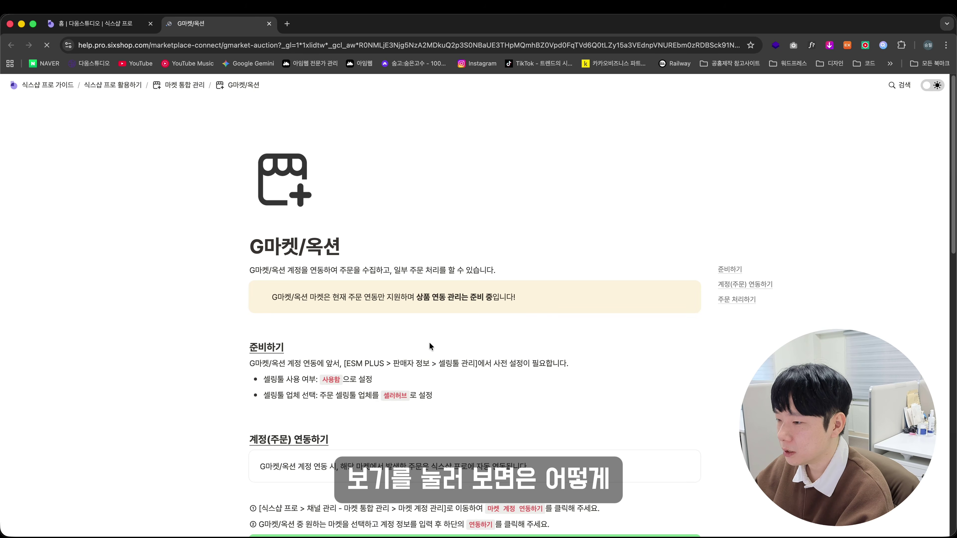
scroll(430, 347, down, 10)
scroll(668, 342, up, 3)
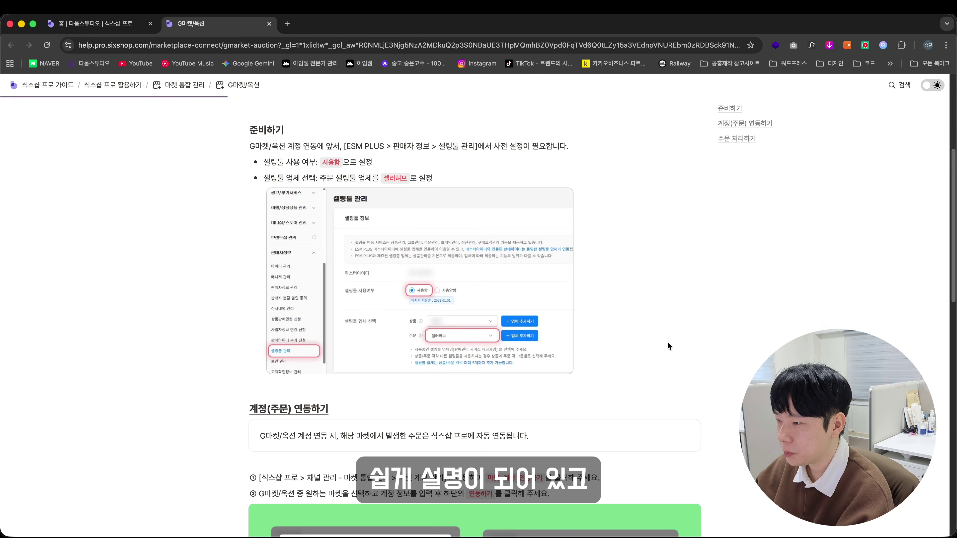
scroll(668, 342, down, 5)
scroll(656, 369, down, 4)
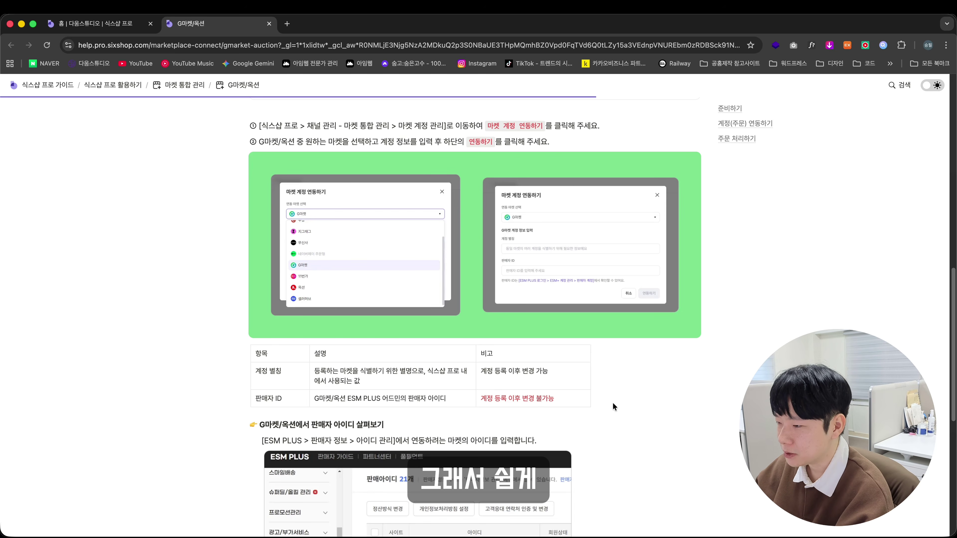
scroll(612, 403, down, 3)
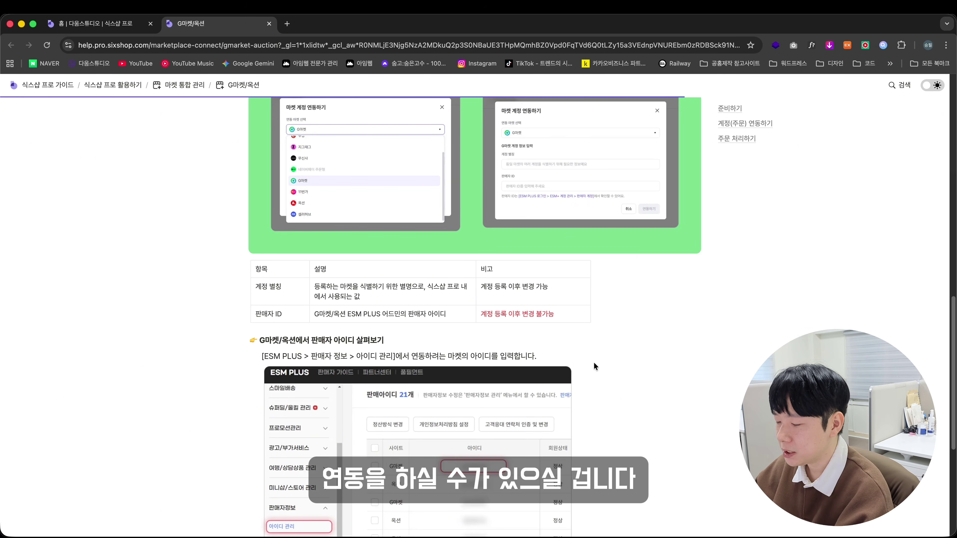
key(super+w)
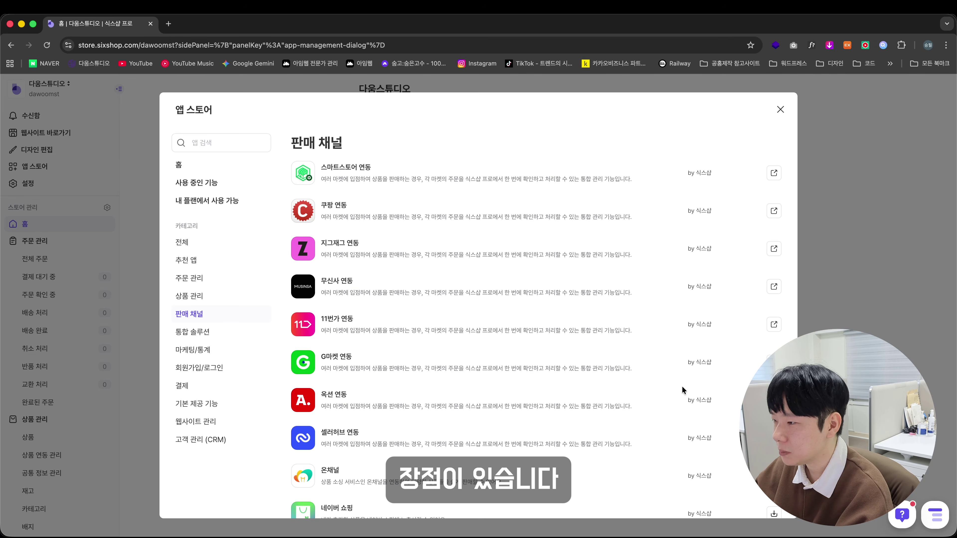
- Leave the app store and review the store information, operator management and service fee pages in the store settings
click(781, 110)
click(56, 186)
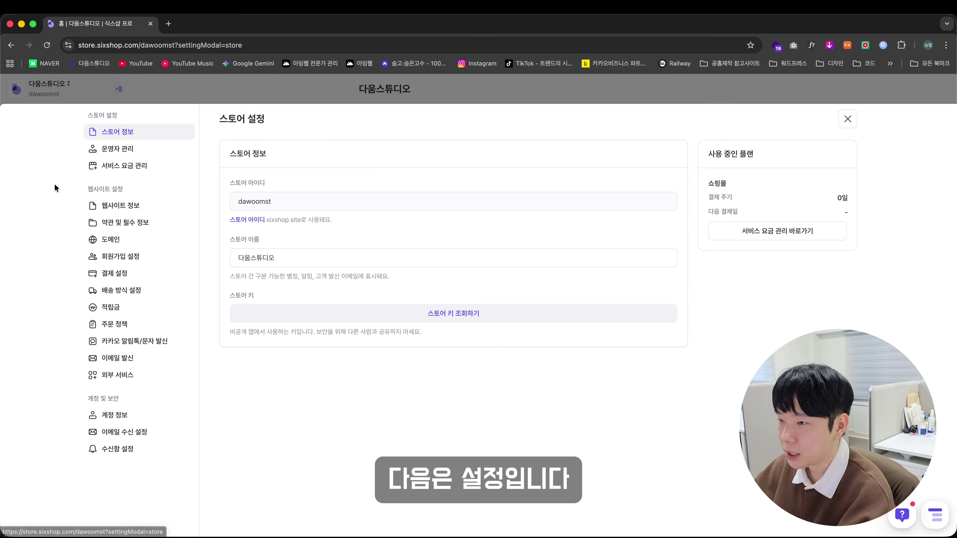
click(117, 149)
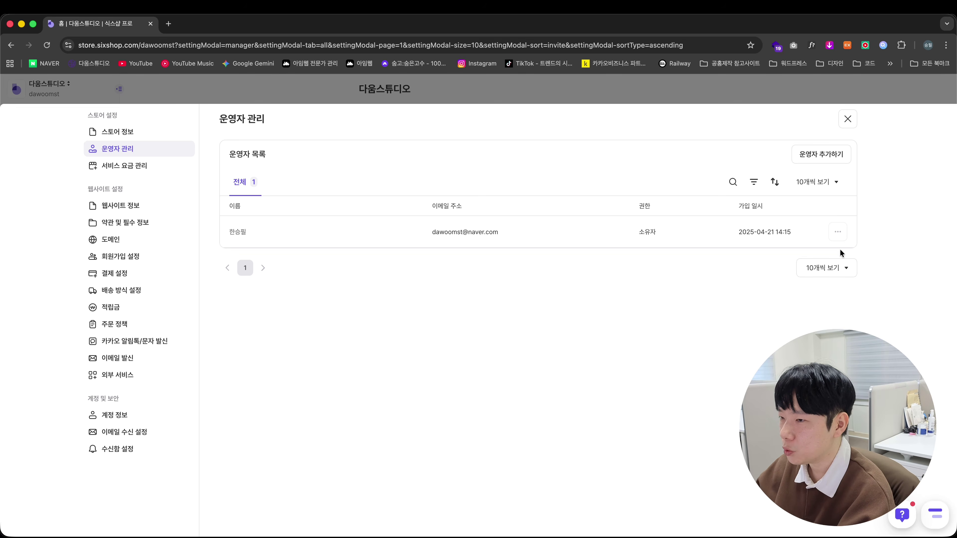
click(126, 170)
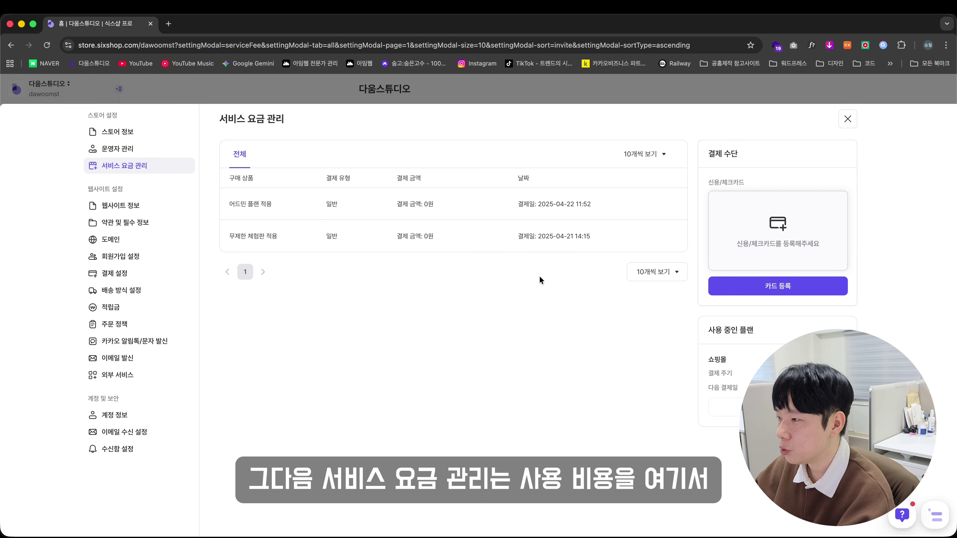
- Review the website information settings and the legally required fields under 약관 및 필수 정보
click(144, 207)
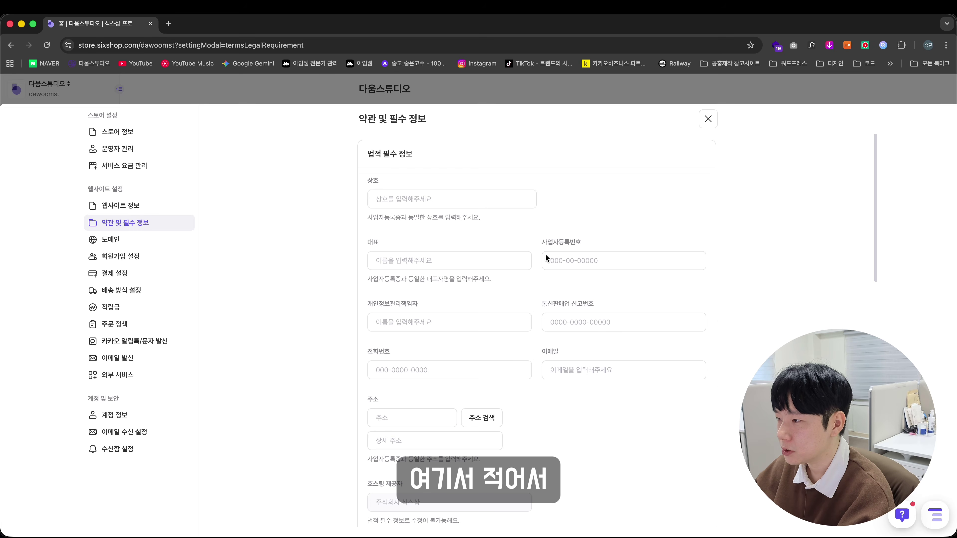
click(529, 365)
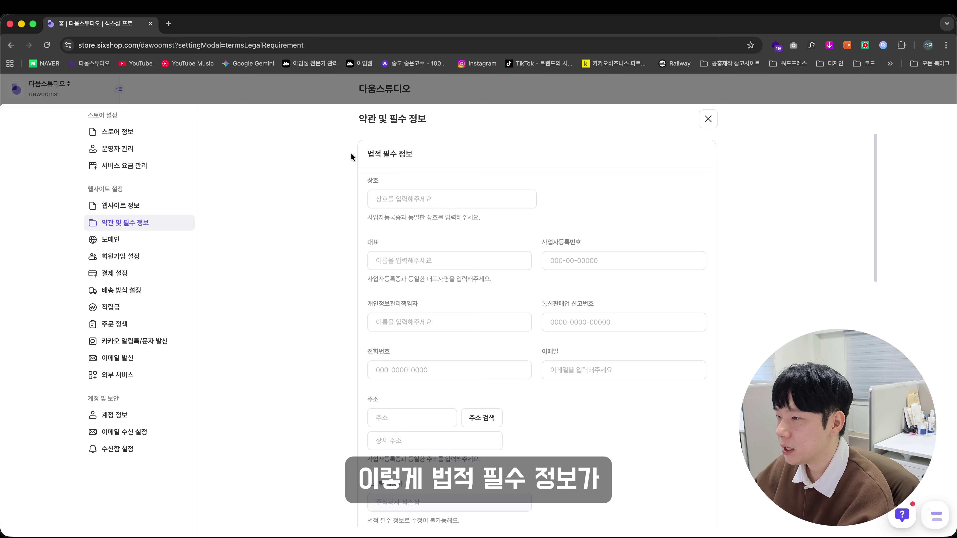
drag(352, 156, 414, 154)
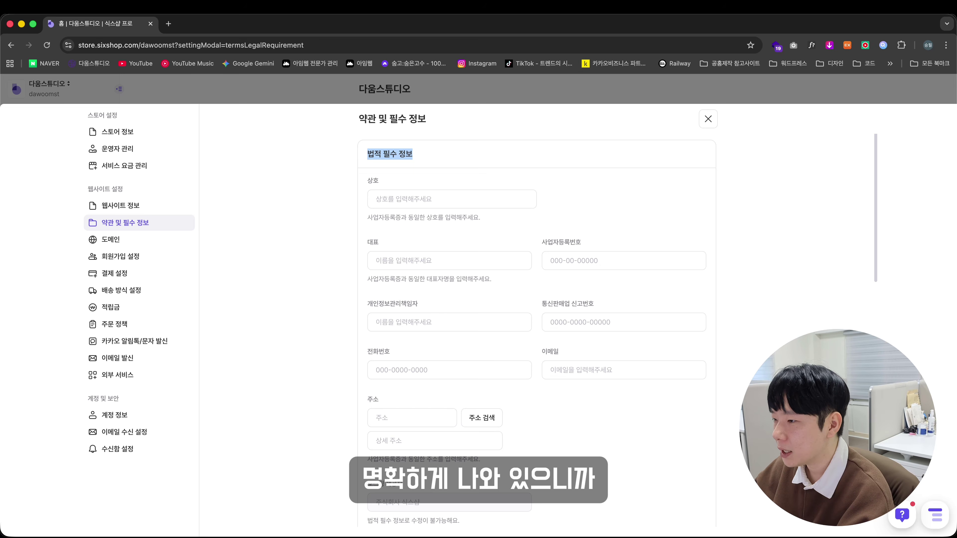
click(335, 294)
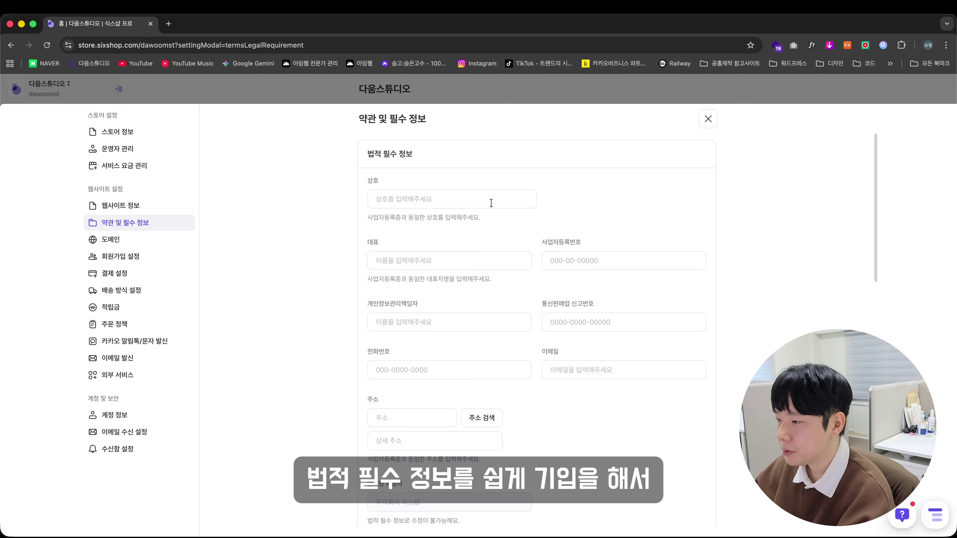
scroll(676, 397, down, 5)
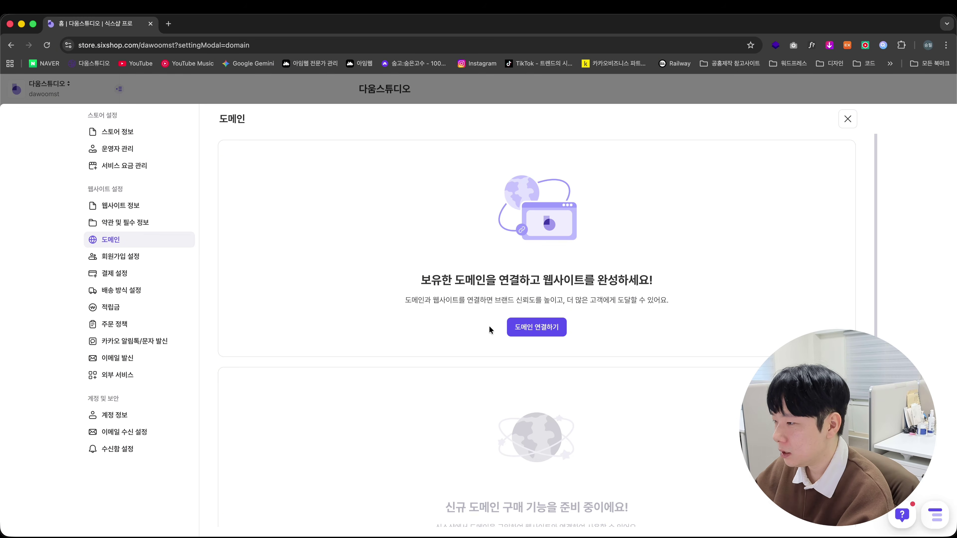
- Review the domain connection page and the sign-up settings (회원가입 설정), including the Kakao Sync and Naver social login options
scroll(581, 432, down, 2)
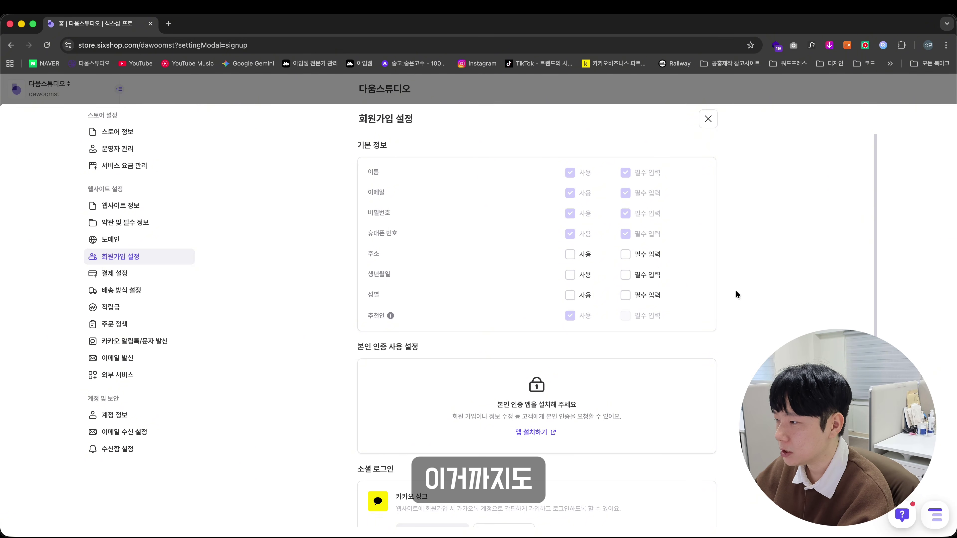
scroll(556, 315, down, 3)
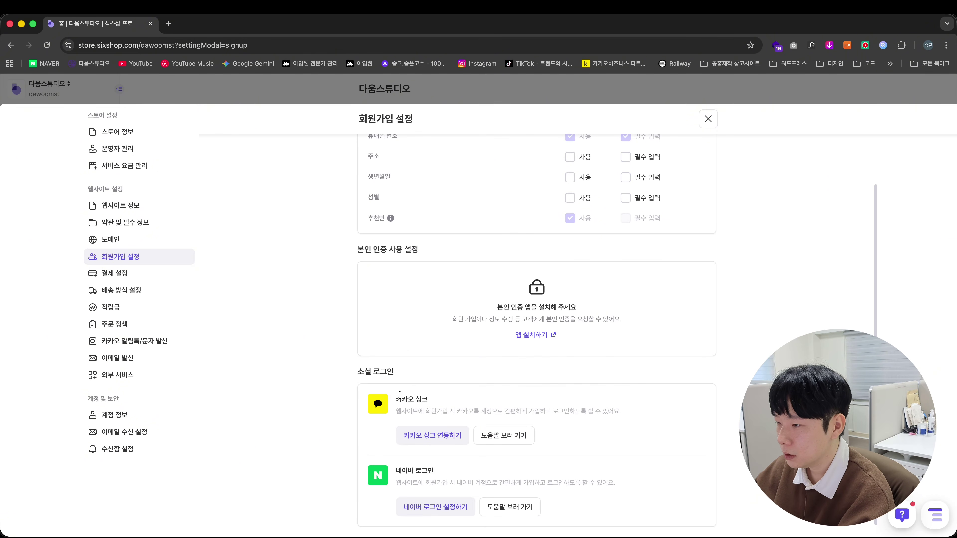
drag(352, 372, 397, 373)
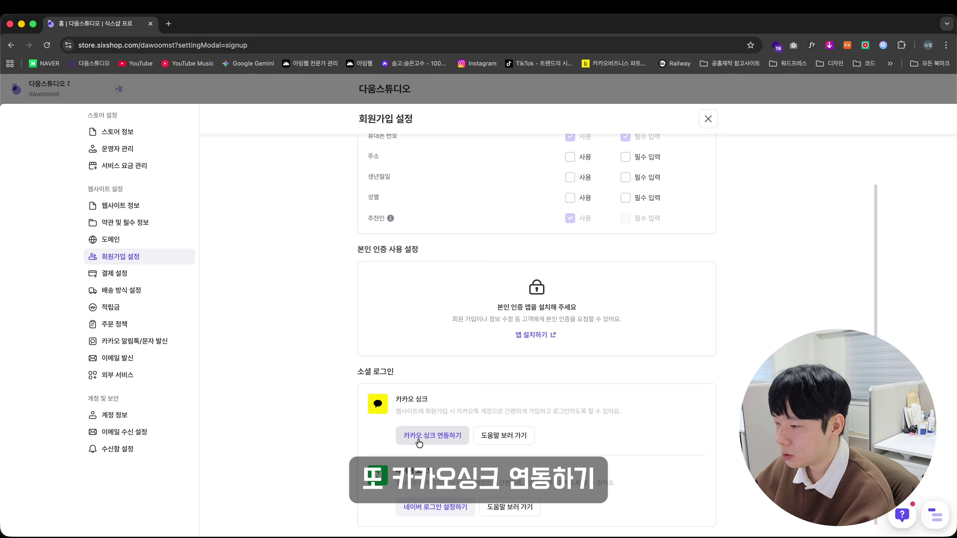
click(440, 443)
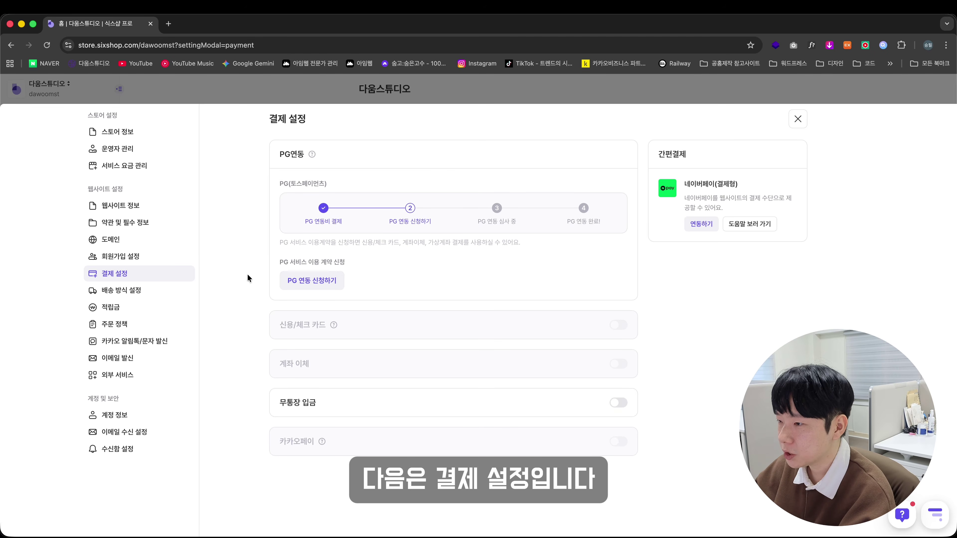
- Look over the 토스페이먼츠 application form in the payment settings, close it without applying and review the PG linking stages
click(333, 282)
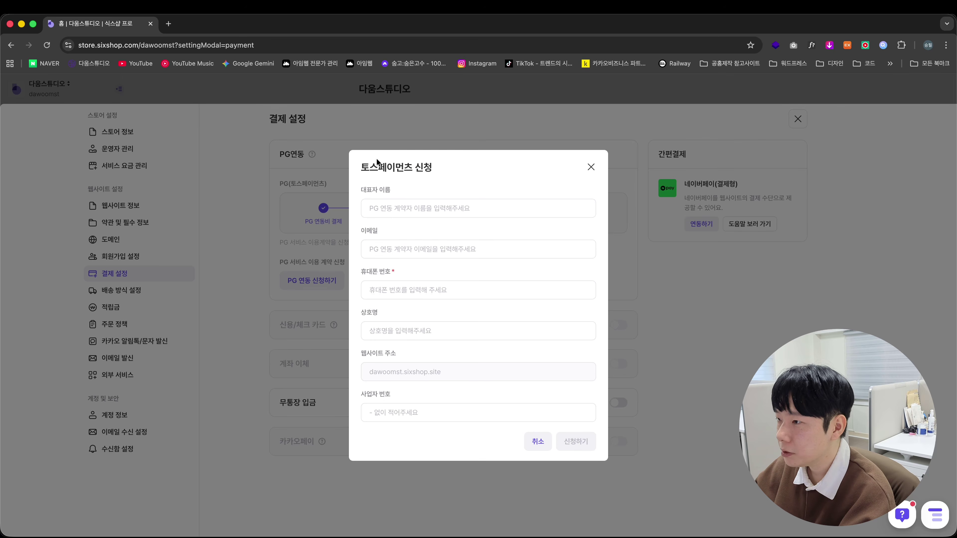
drag(360, 167, 434, 193)
click(439, 185)
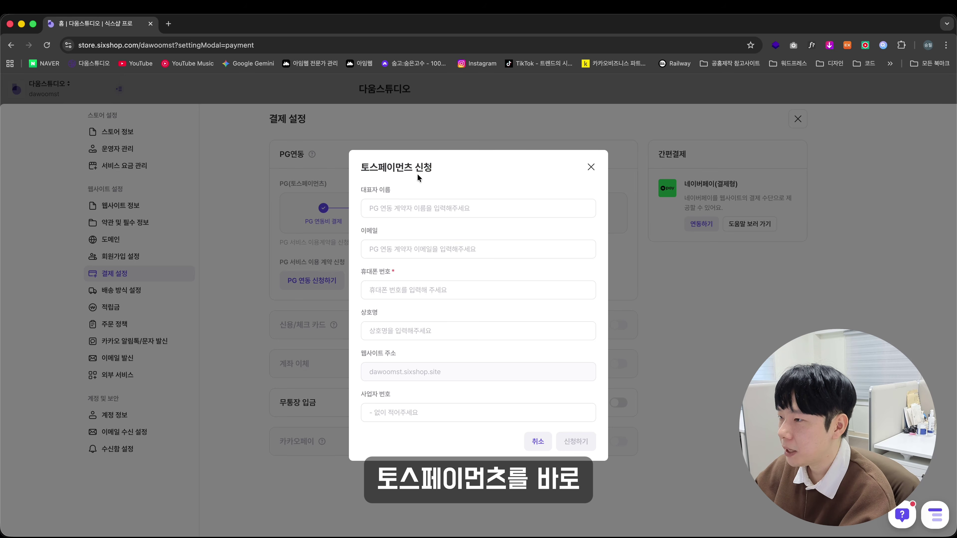
click(592, 167)
drag(391, 278, 404, 236)
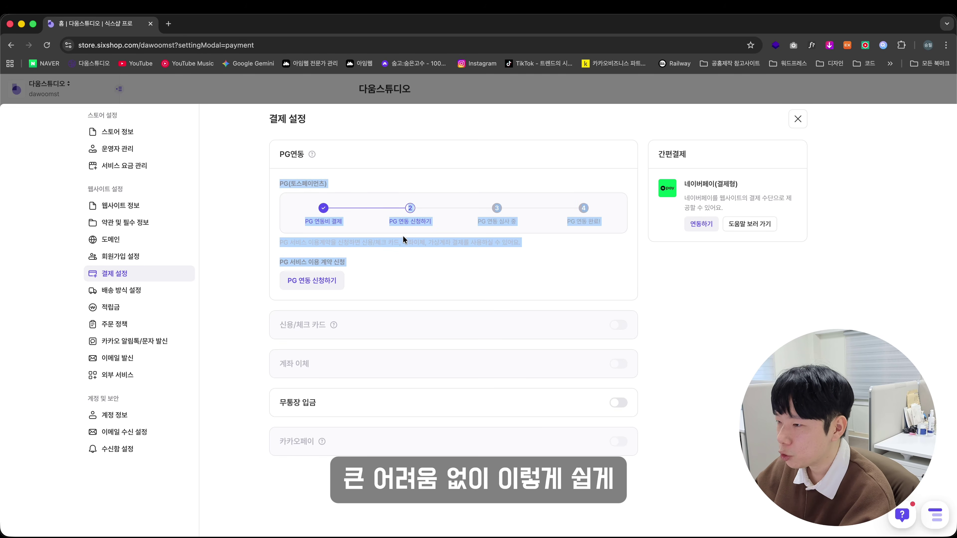
click(403, 236)
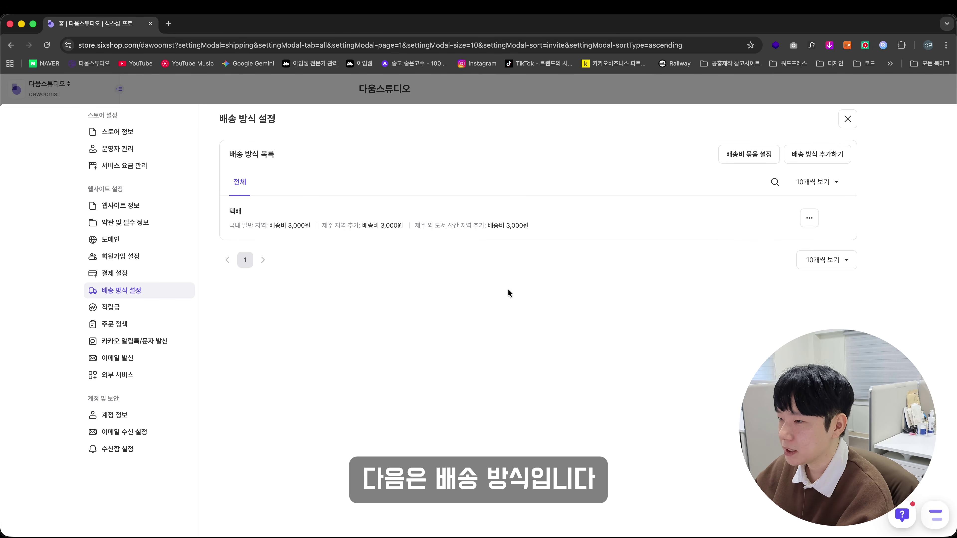
- Review the shipping method list, the form for adding a shipping method and the shipping fee bundling options (배송비 묶음 설정)
drag(587, 295, 226, 171)
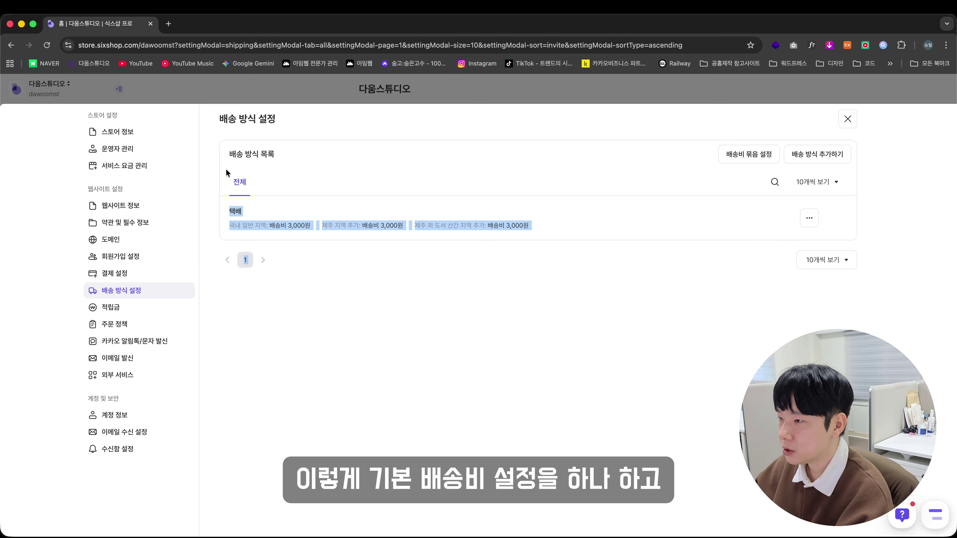
click(531, 266)
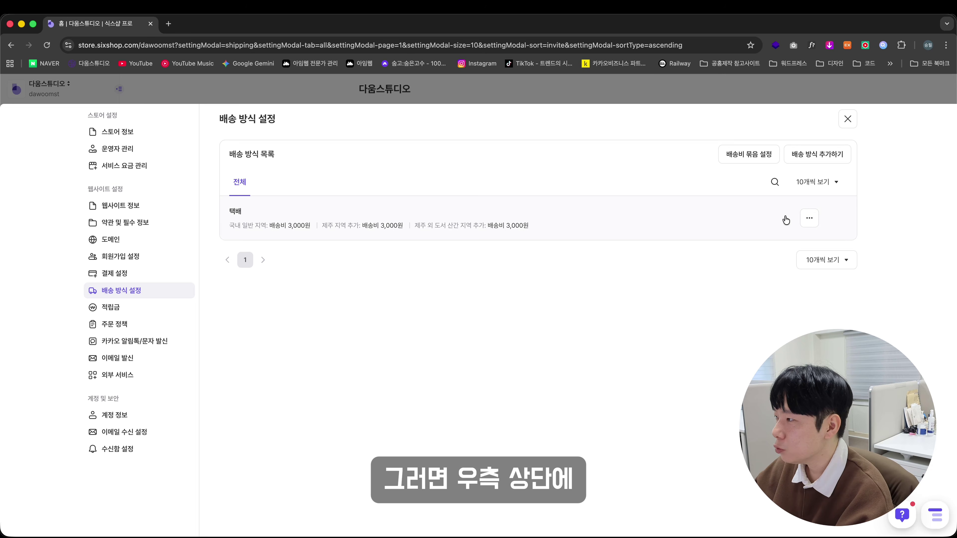
click(803, 159)
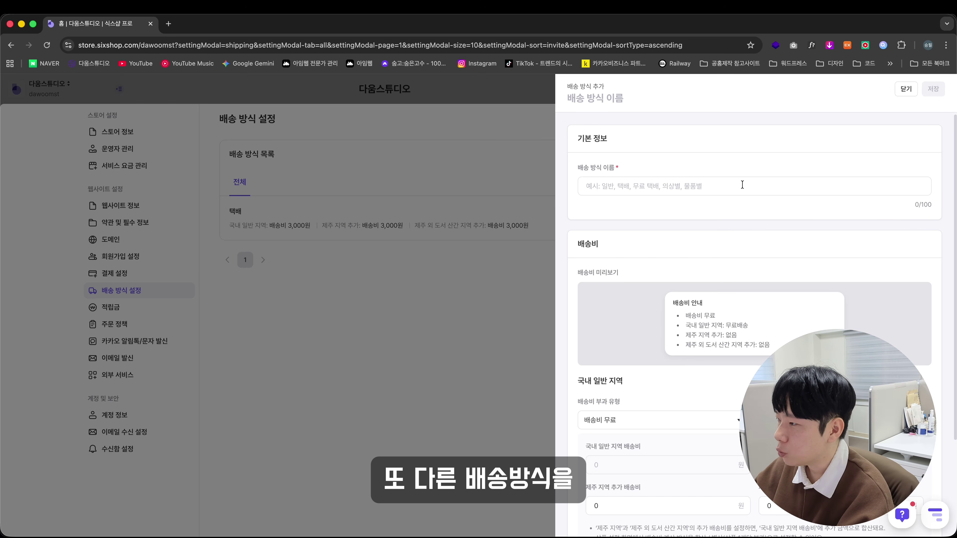
click(539, 235)
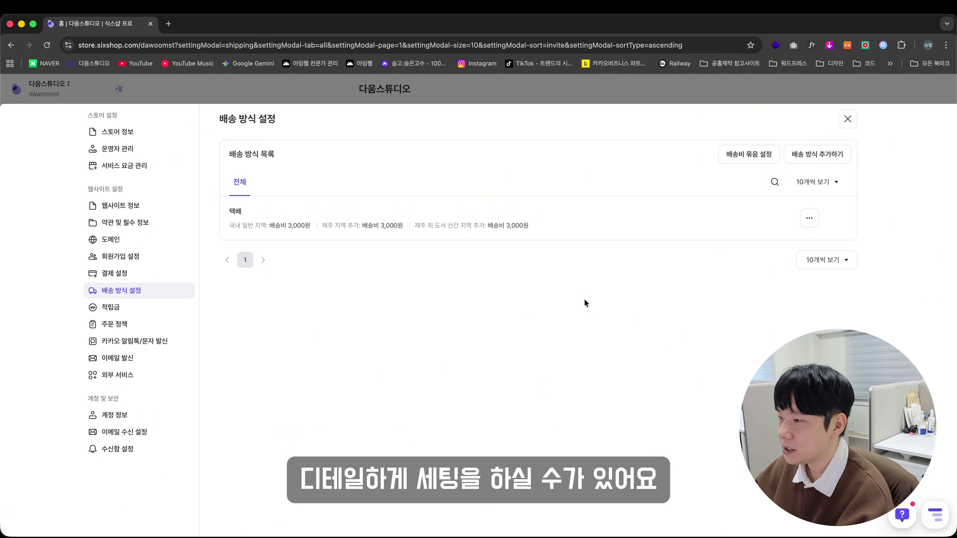
click(744, 158)
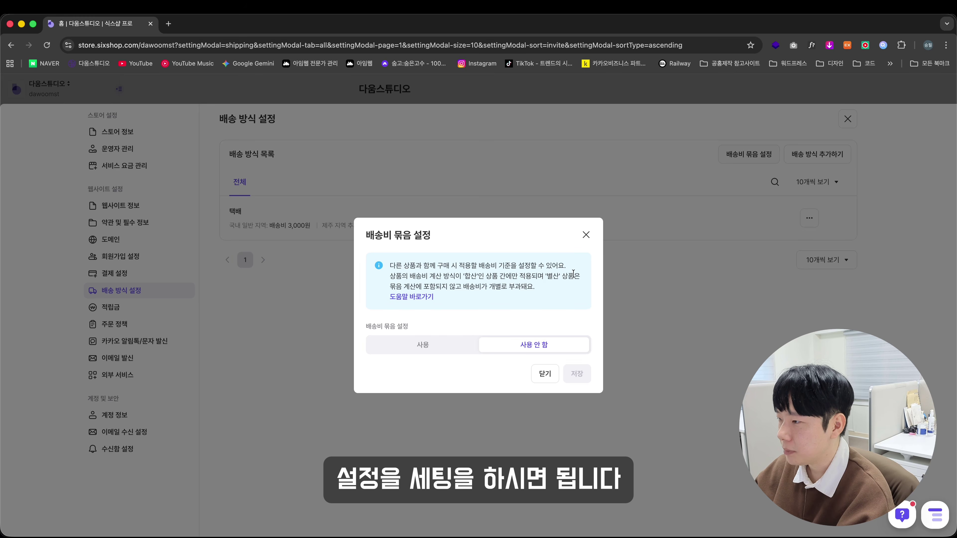
- Review the 적립금 conditions and the 주문 정책 options for sold-out products in the cart and guest purchases
click(141, 309)
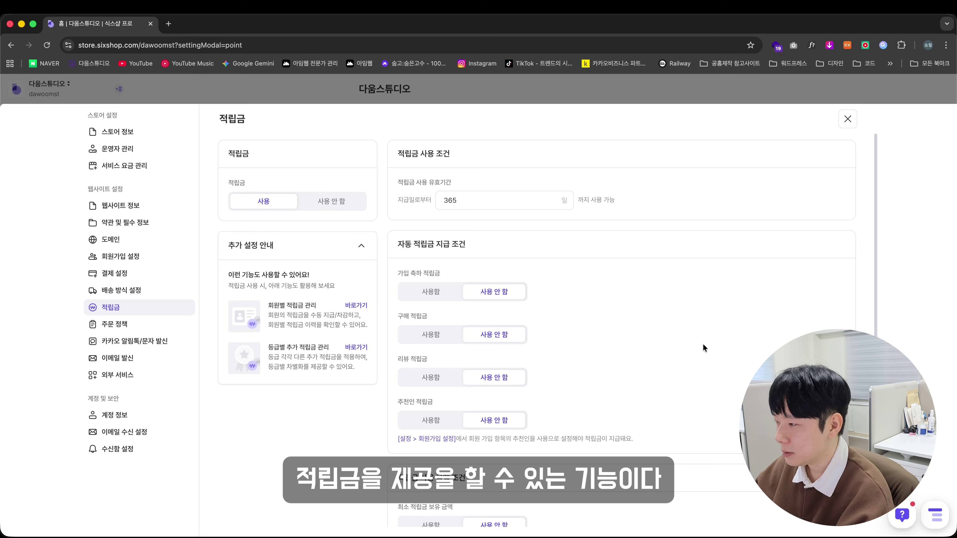
scroll(703, 346, down, 3)
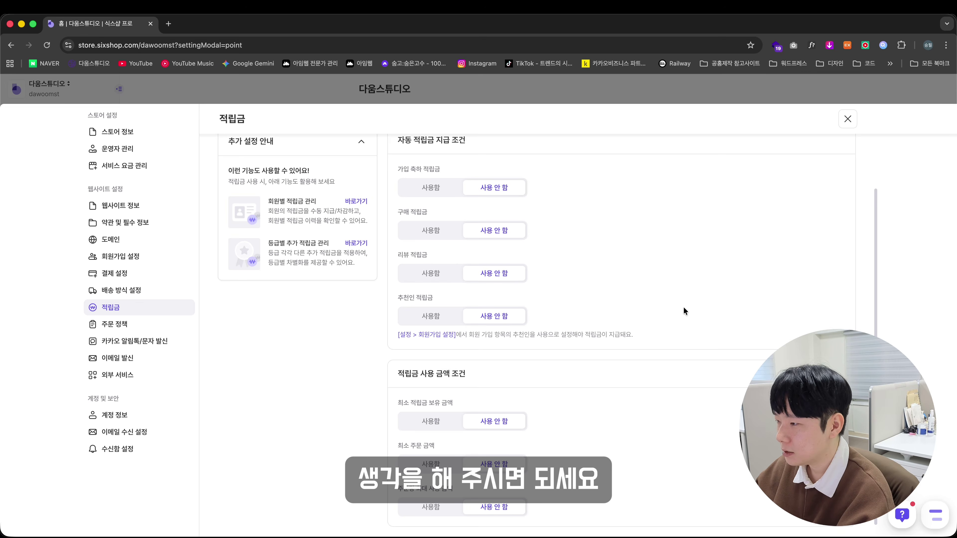
scroll(684, 308, up, 3)
click(171, 324)
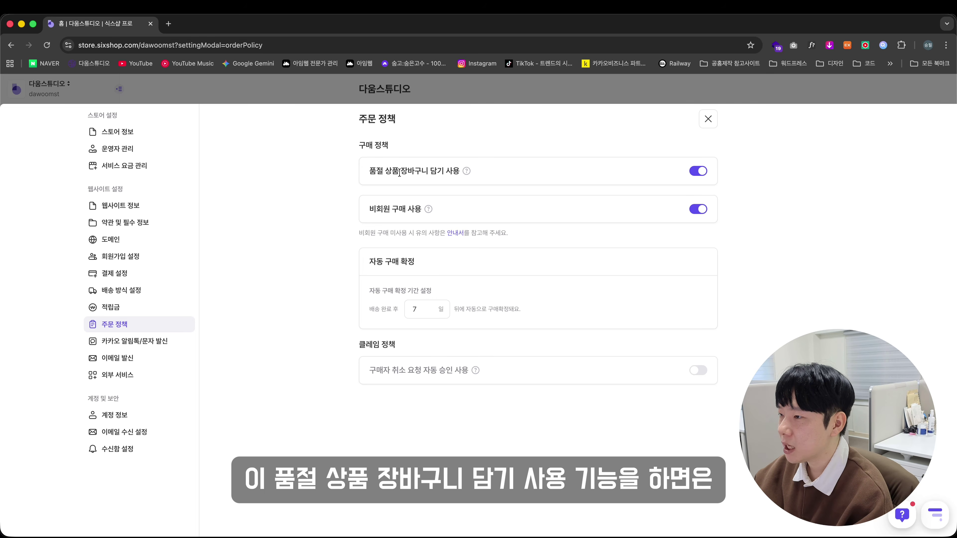
mouse_move(467, 172)
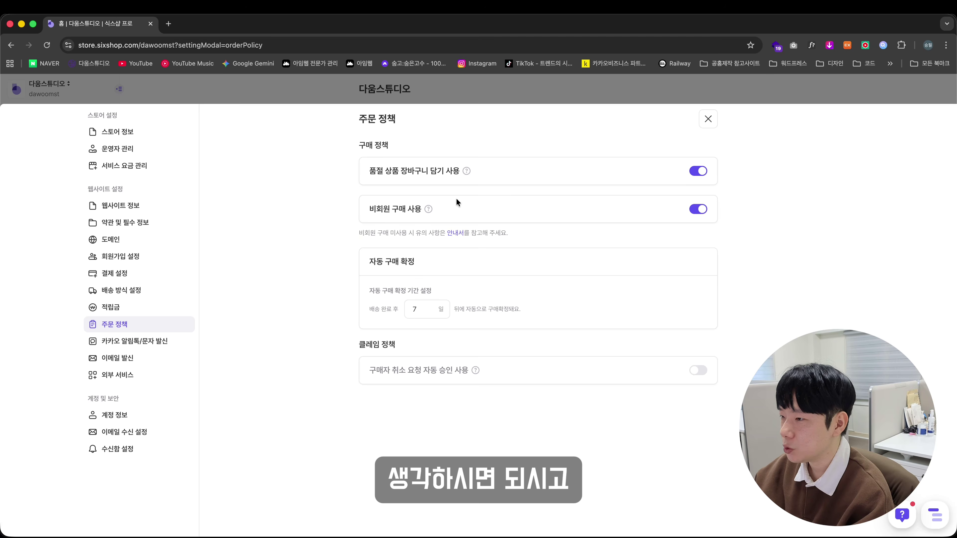
mouse_move(428, 209)
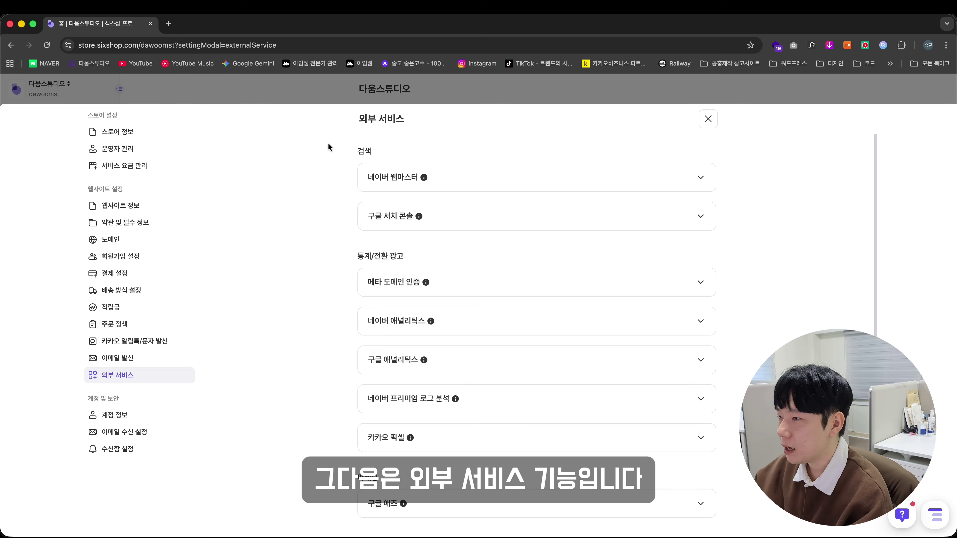
- Review the search and statistics/conversion services under 외부 서비스, expanding the 메타 도메인 인증 entry
drag(349, 154, 375, 154)
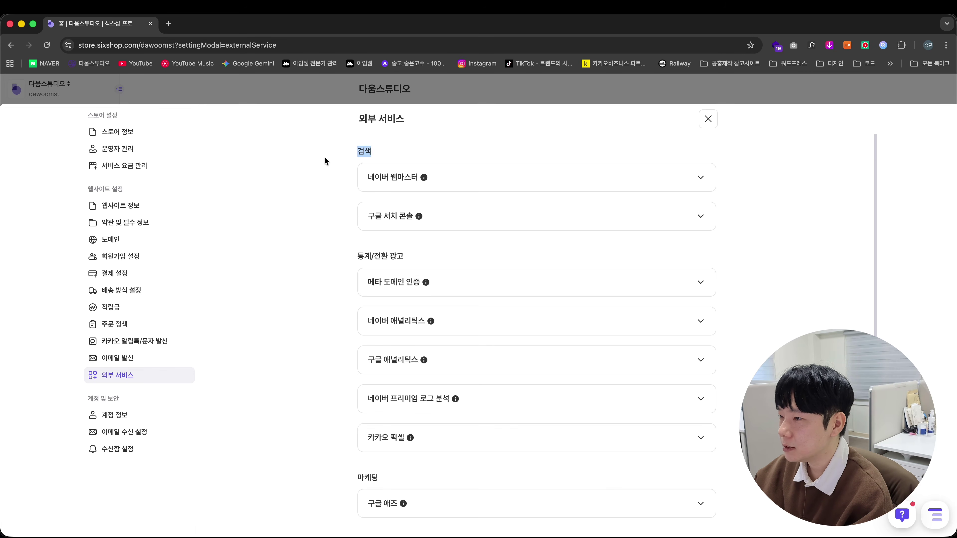
click(321, 158)
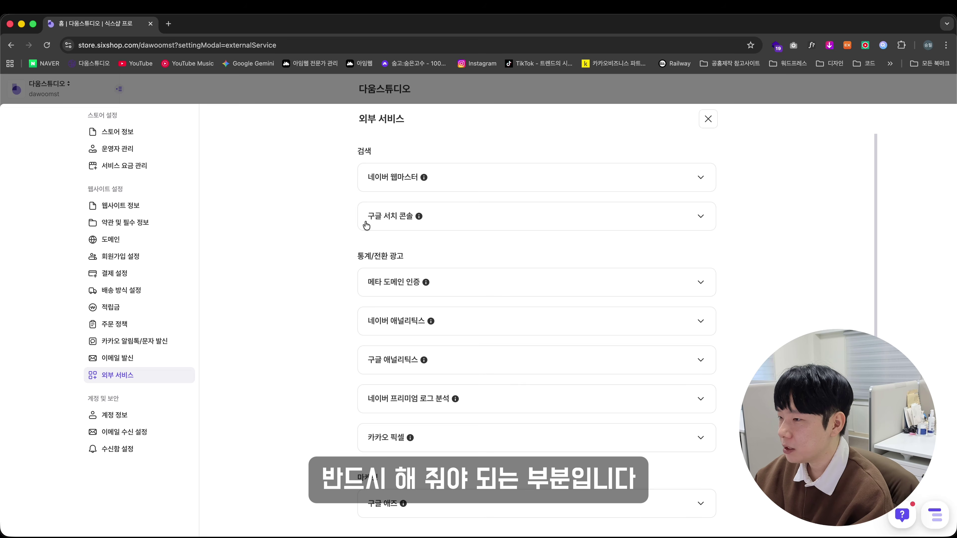
scroll(413, 171, down, 3)
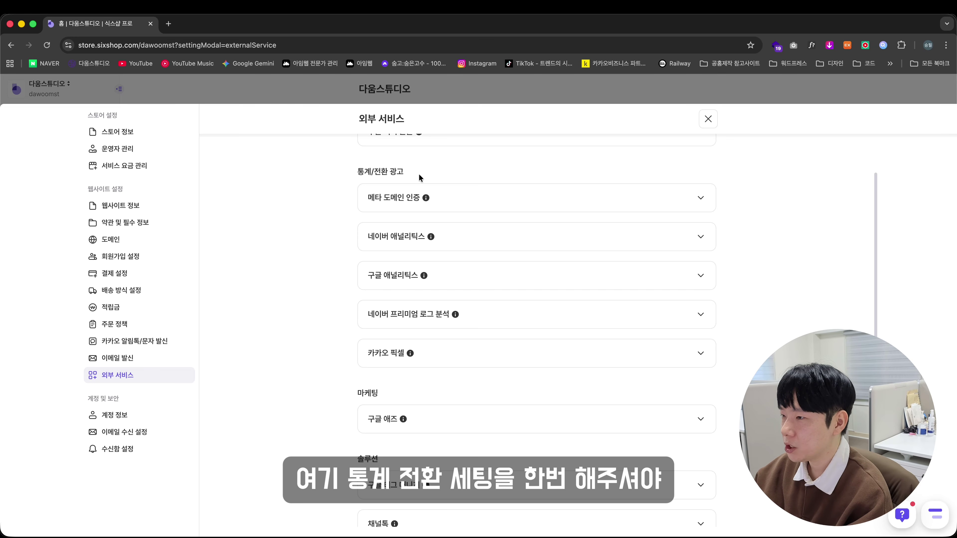
click(530, 206)
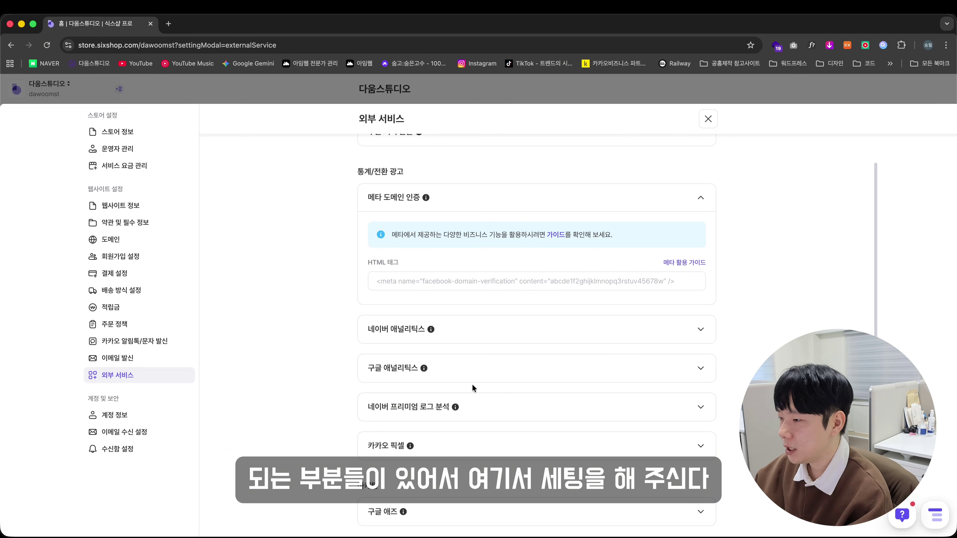
scroll(424, 402, down, 3)
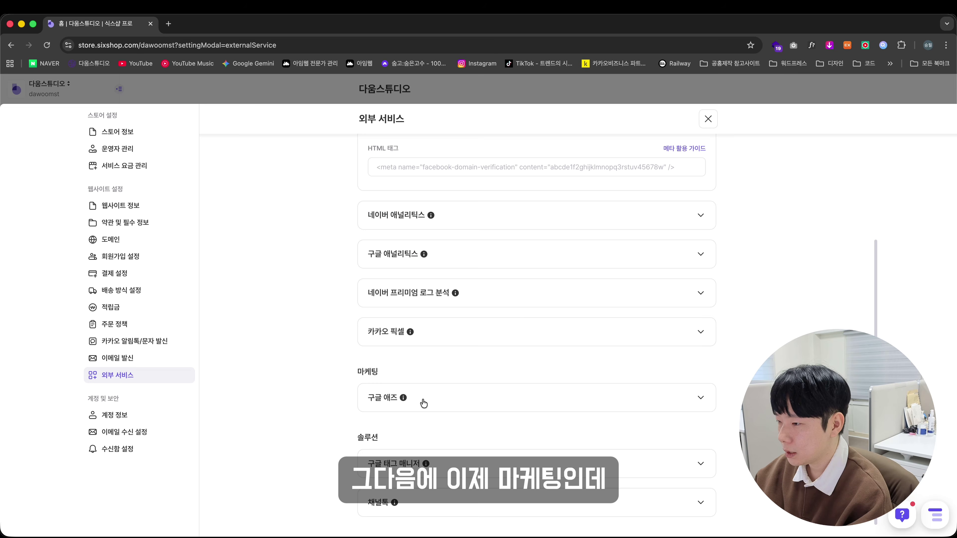
- Expand the 구글 애즈 entry under marketing and examine its conversion ID and conversion label fields
click(426, 403)
scroll(451, 234, down, 5)
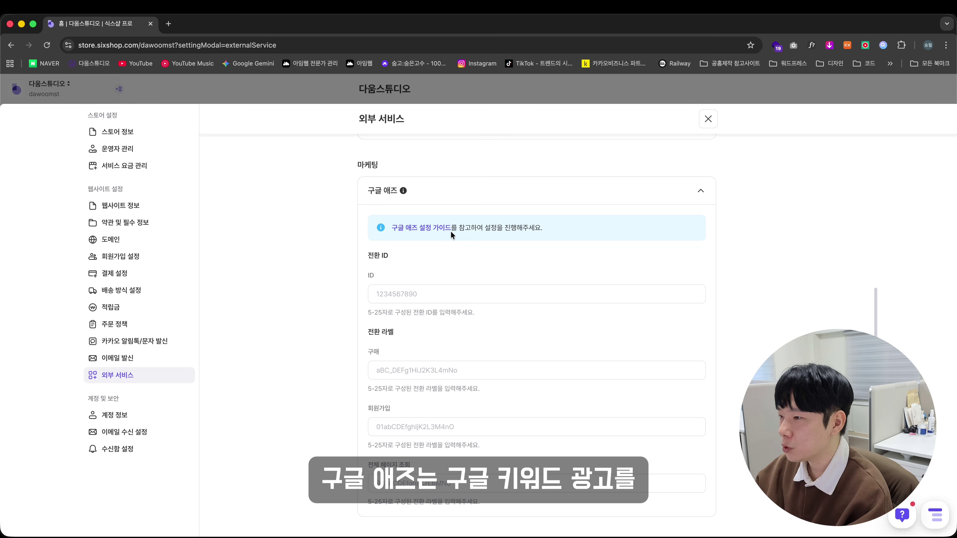
scroll(451, 231, down, 1)
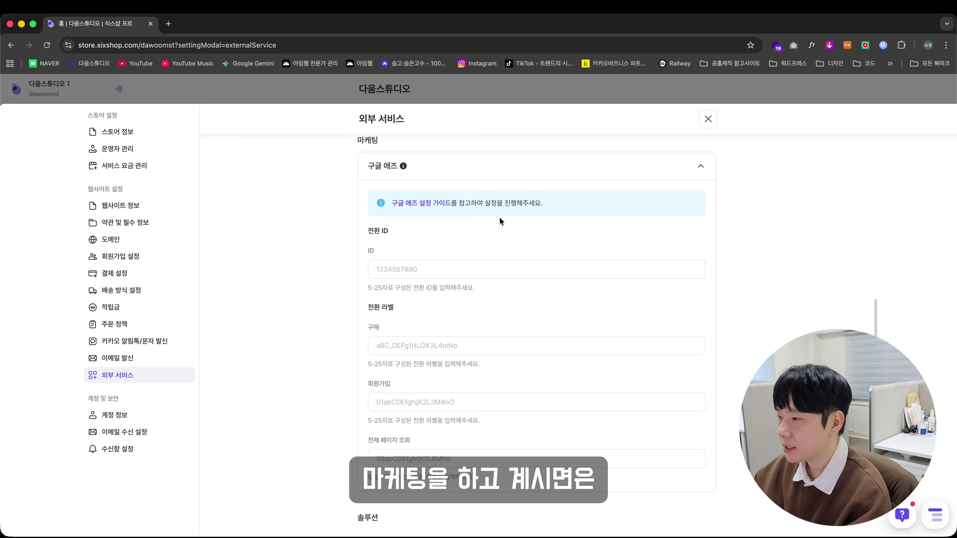
mouse_move(402, 167)
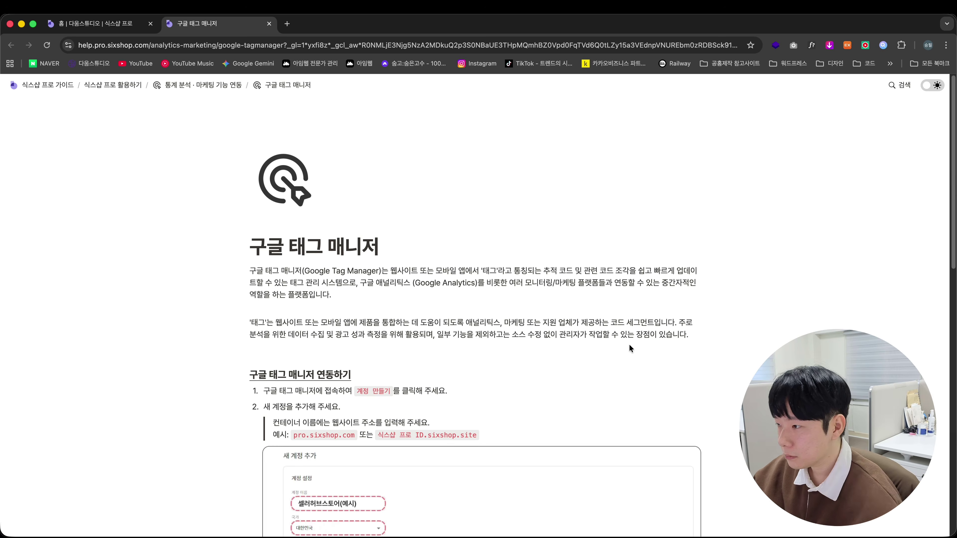
- Read the introduction of the 구글 태그 매니저 guide and view the support chat as an example for the 채널톡 integration
drag(249, 259, 430, 263)
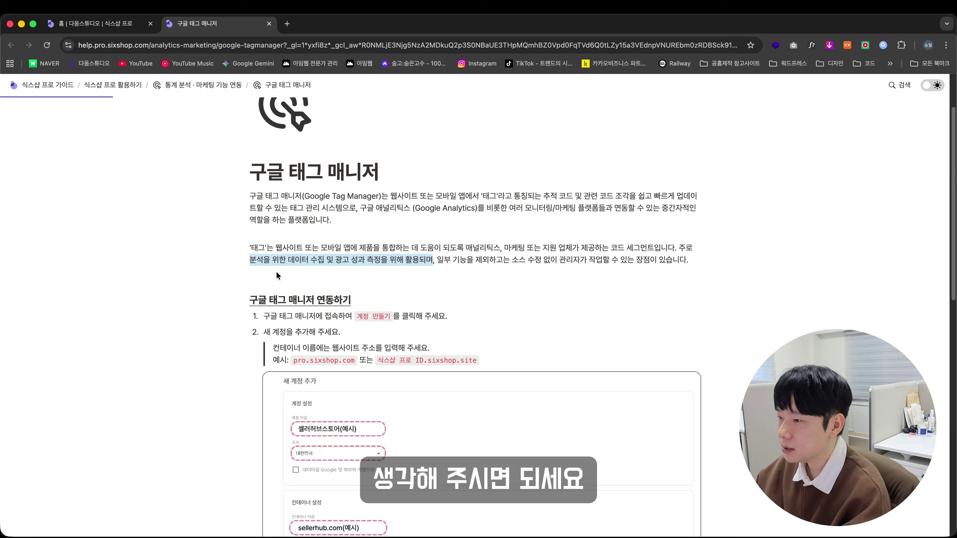
click(227, 271)
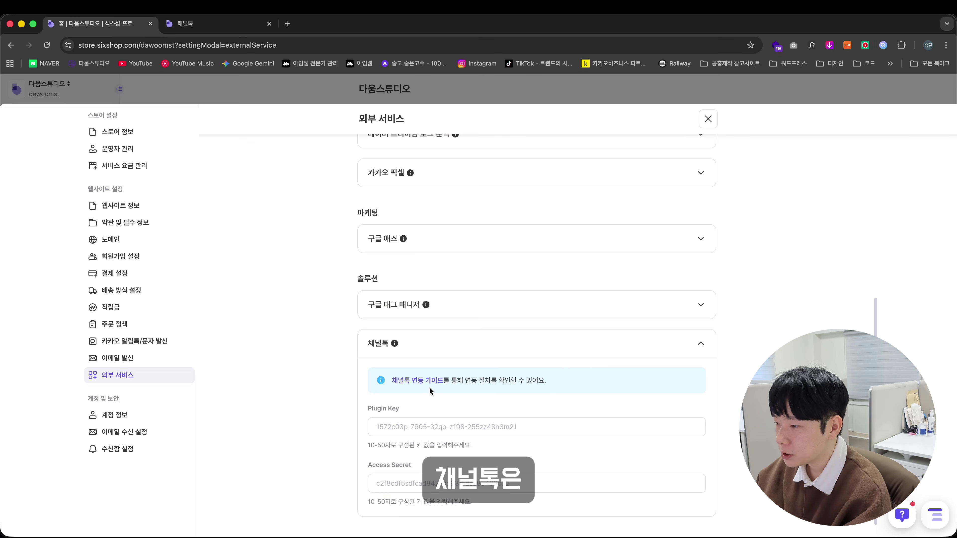
click(903, 513)
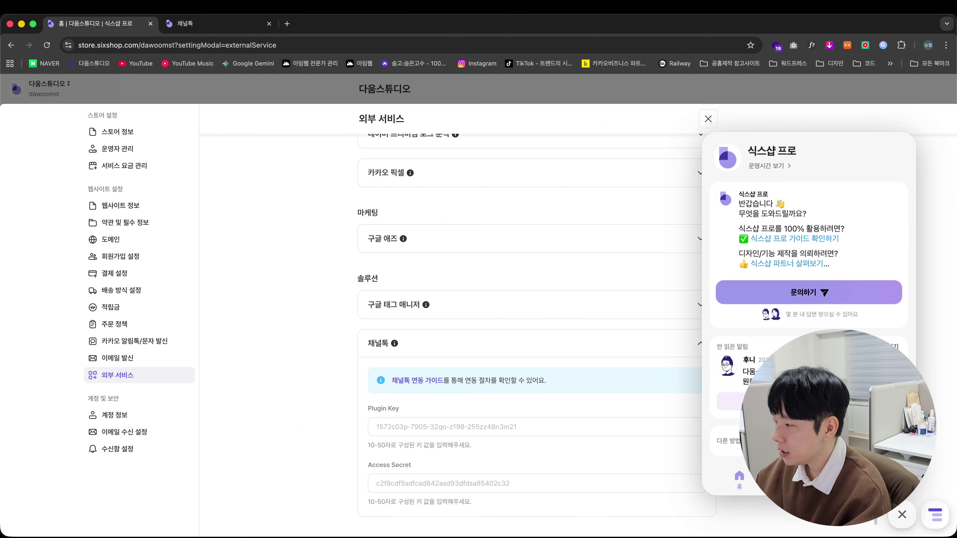
click(901, 515)
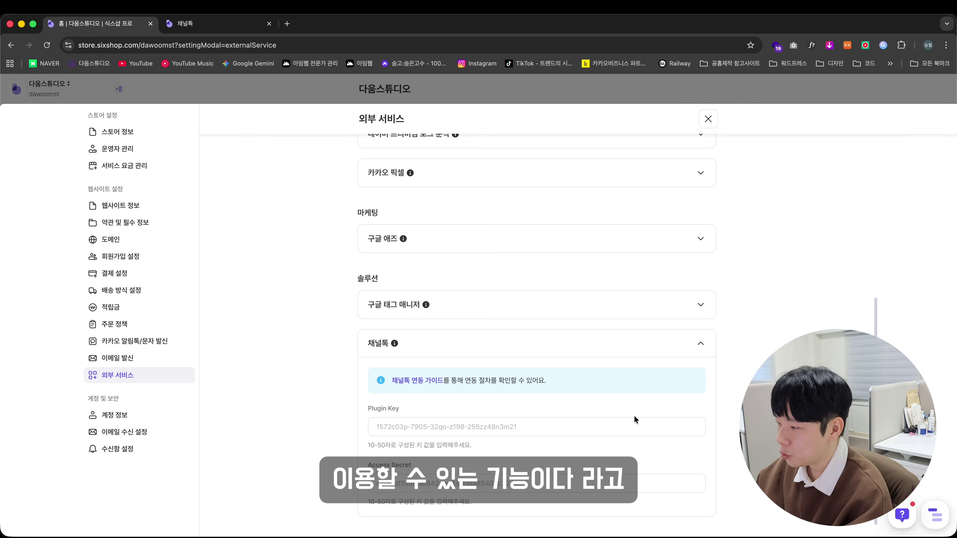
click(903, 514)
- Review the account information, email reception settings and inbox notification settings with their 알림톡 and 문자 options
click(114, 415)
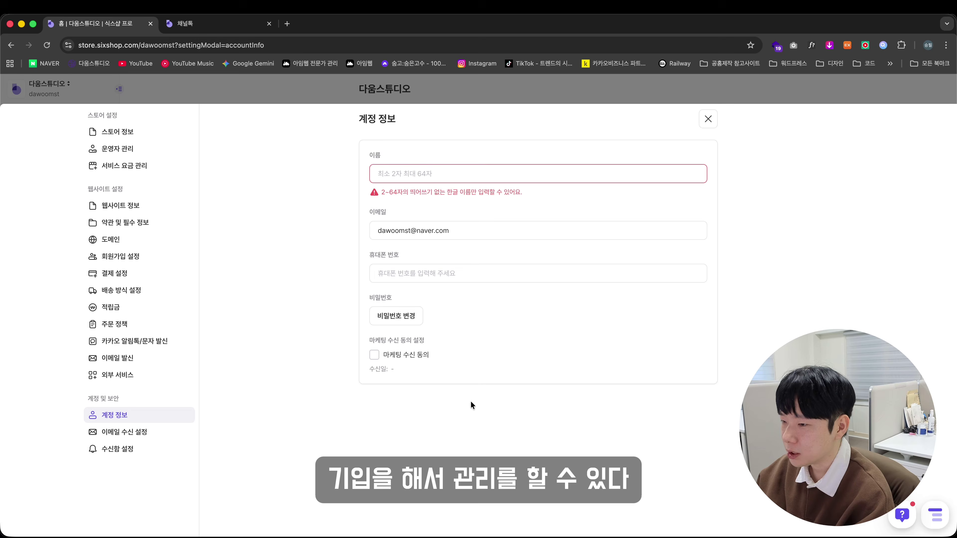
click(139, 437)
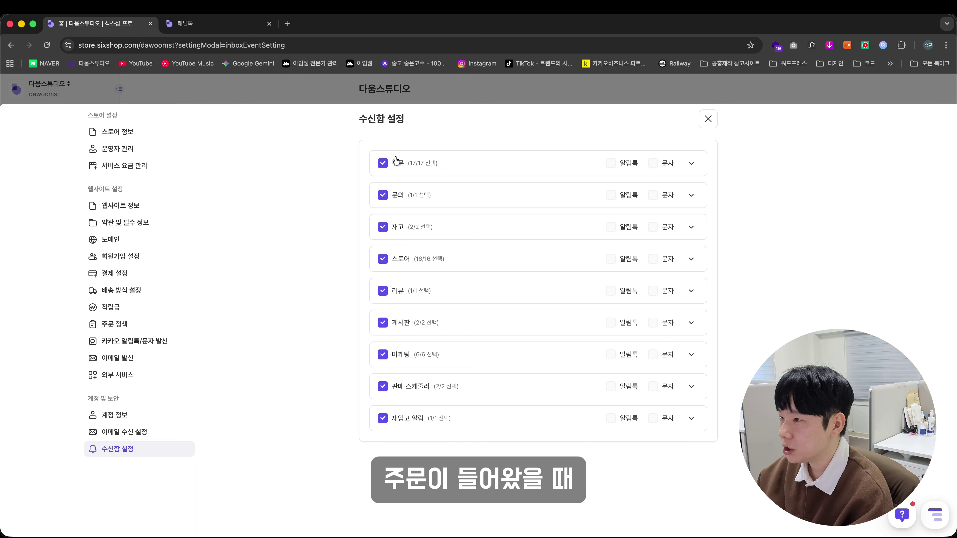
mouse_move(621, 166)
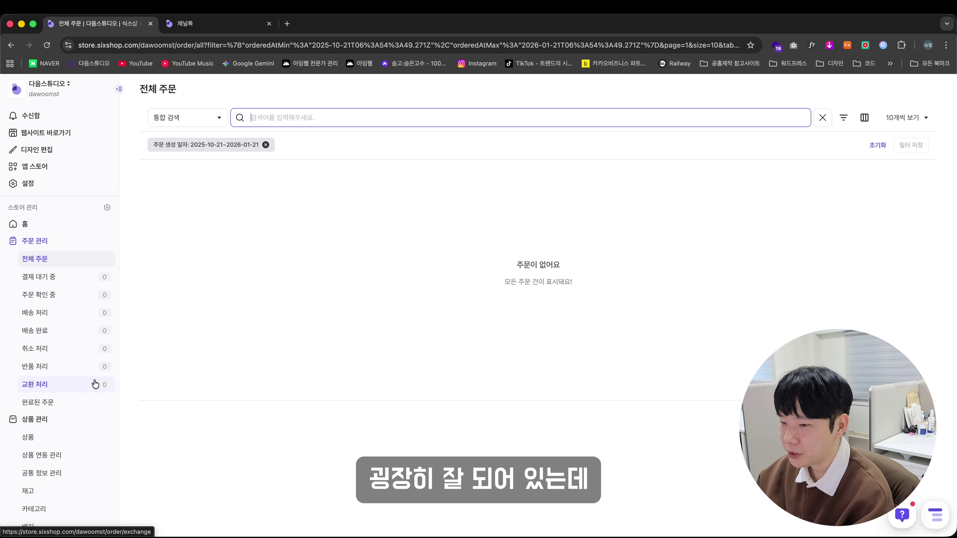
- Review the 전체 주문 and 완료된 주문 lists in order management
click(58, 258)
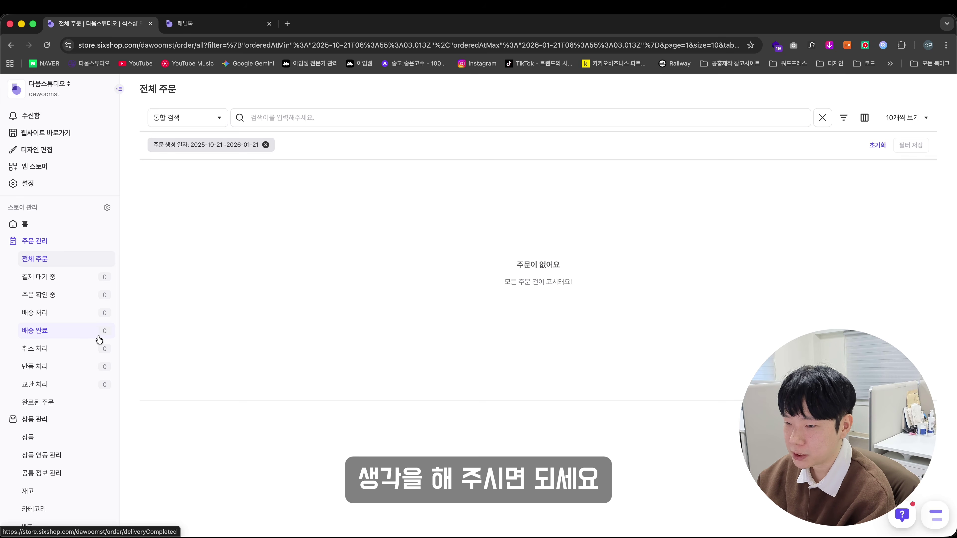
click(43, 406)
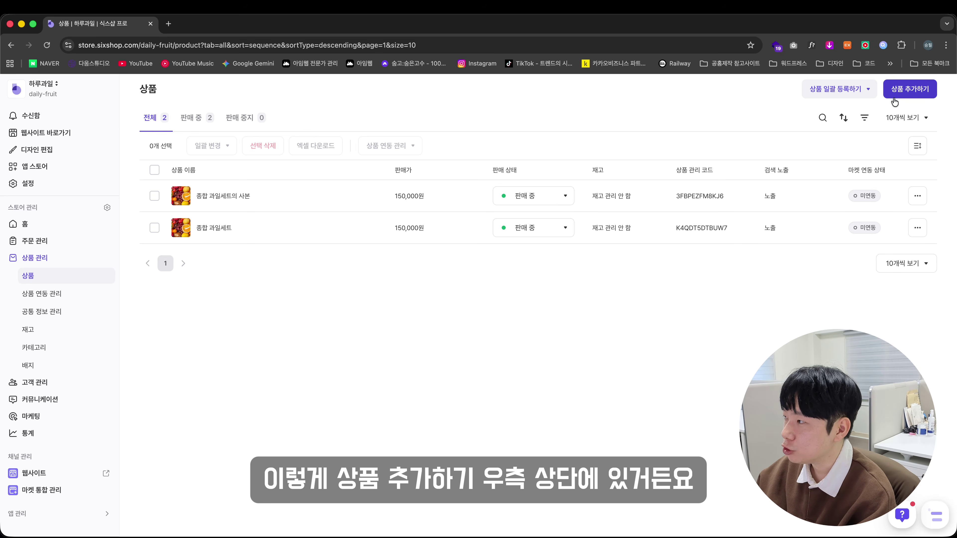
- Review adding a product, the 종합 과일세트 product's details and its available actions such as 복제하기 in the product list
click(904, 97)
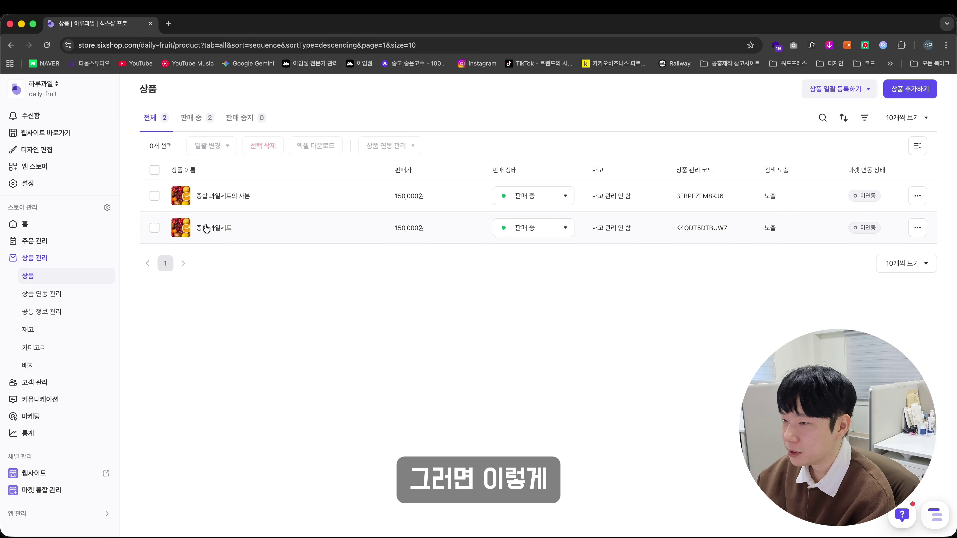
click(207, 228)
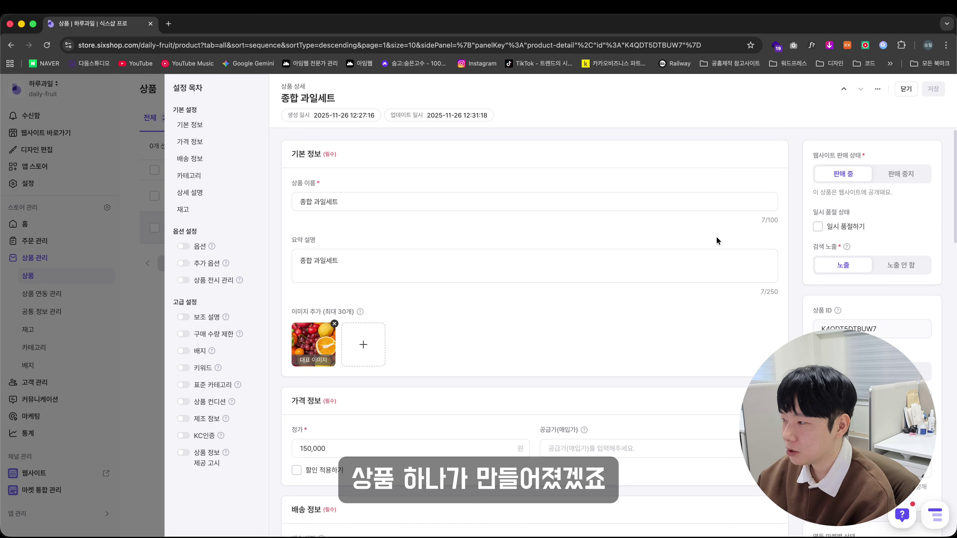
key(Escape)
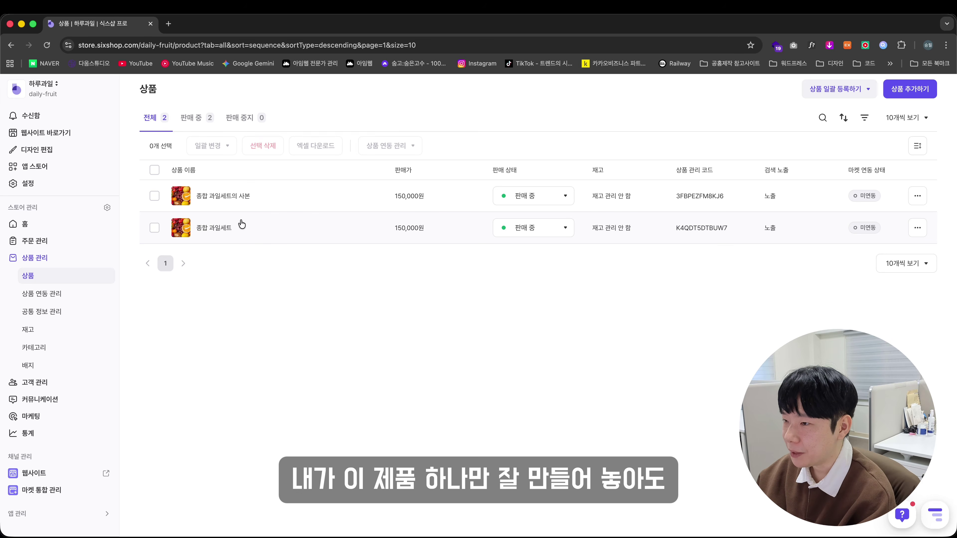
click(918, 228)
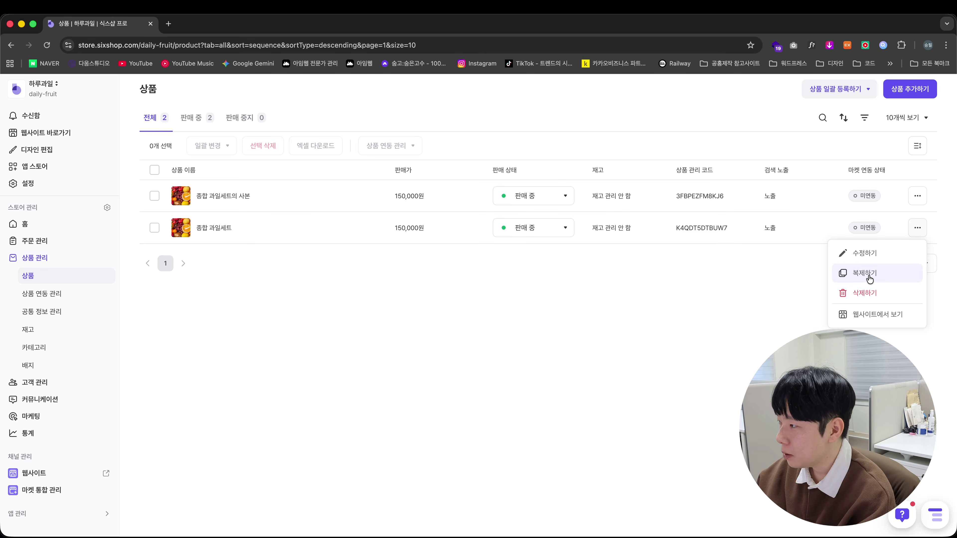
click(699, 279)
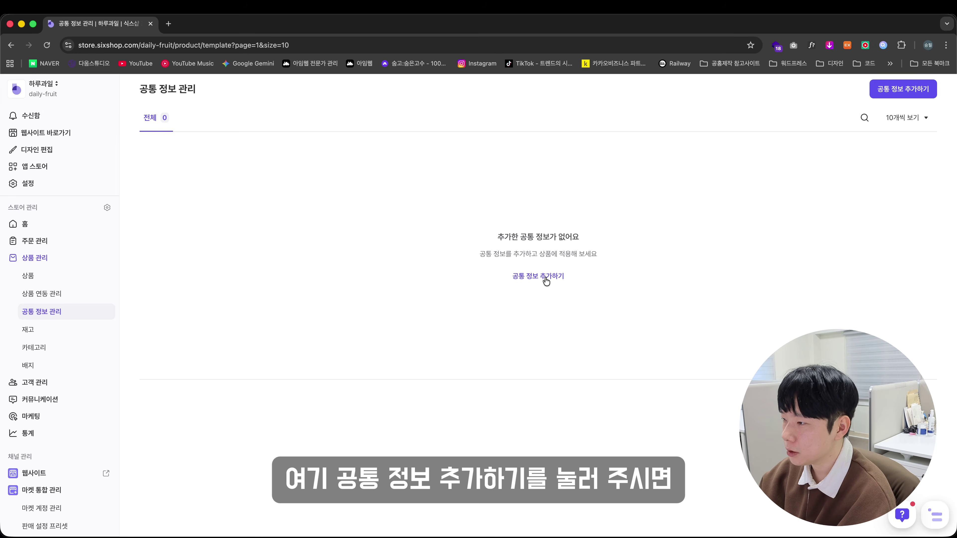
- Start a new 공통 정보 entry, fill it with the 배송/교환/환불 정책 template and review the policy text
click(546, 277)
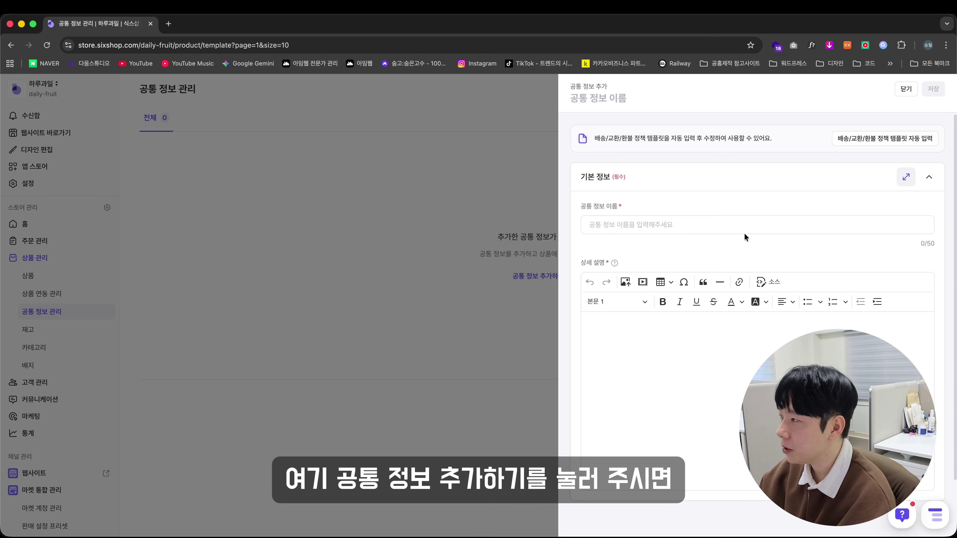
click(902, 141)
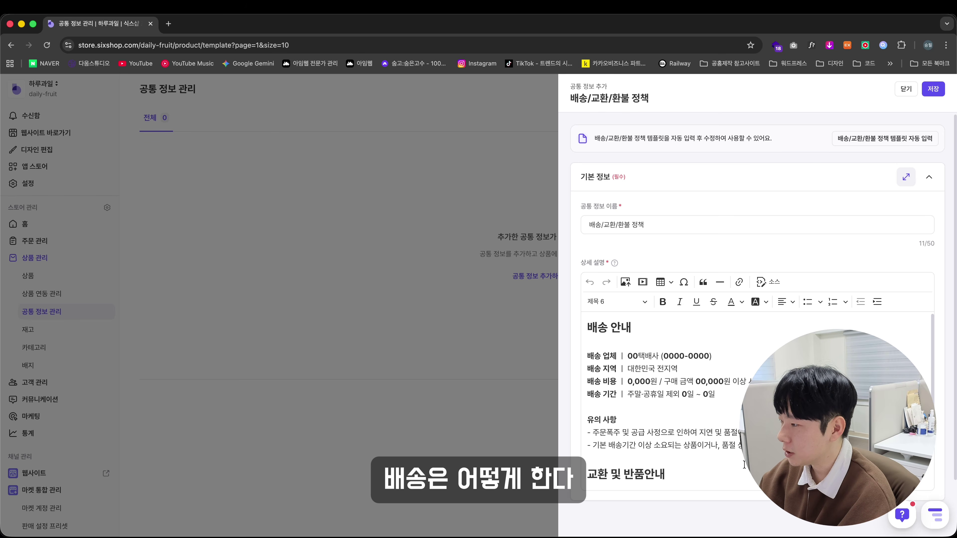
scroll(745, 464, down, 2)
scroll(744, 465, up, 2)
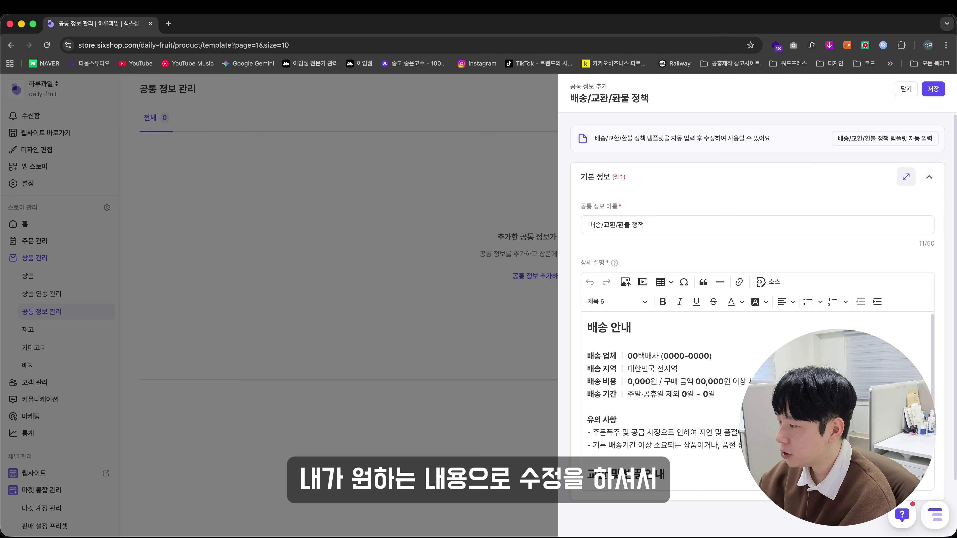
- Review the 재고 and 카테고리 pages and the 과일 badge's details with its 적용 상품 section
click(27, 329)
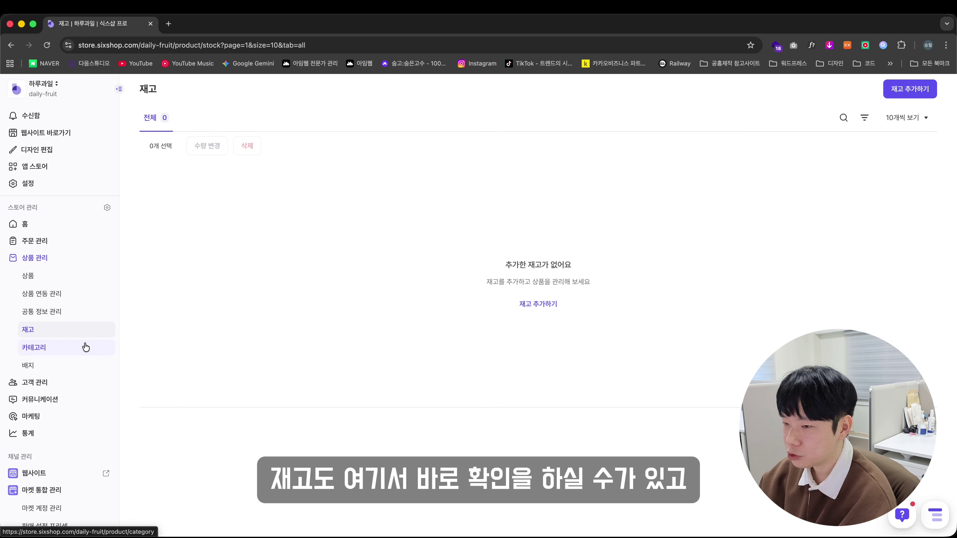
click(86, 347)
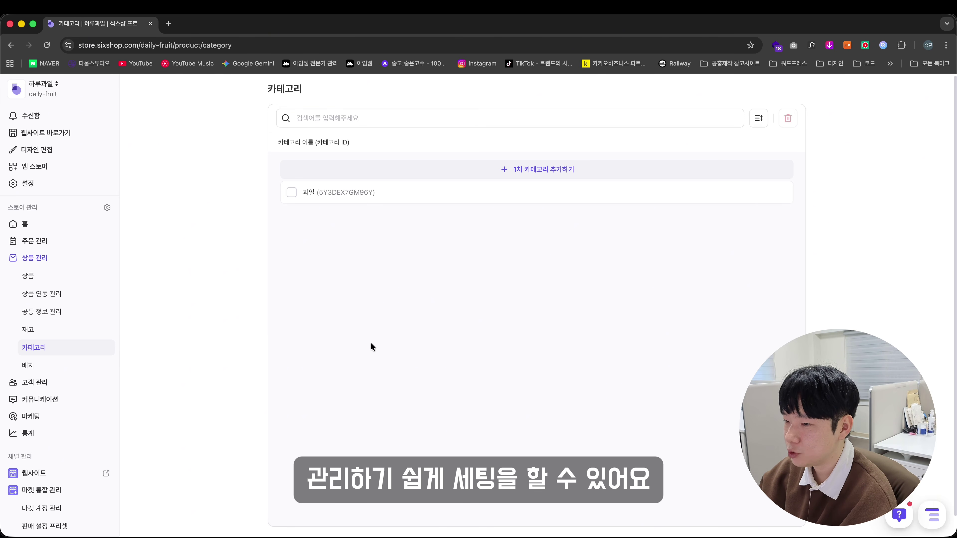
click(75, 366)
click(462, 175)
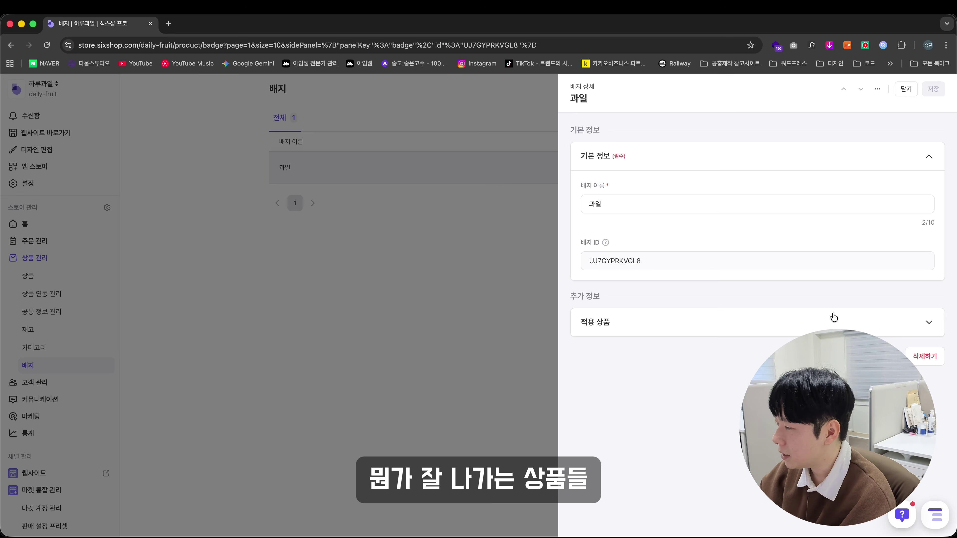
click(828, 320)
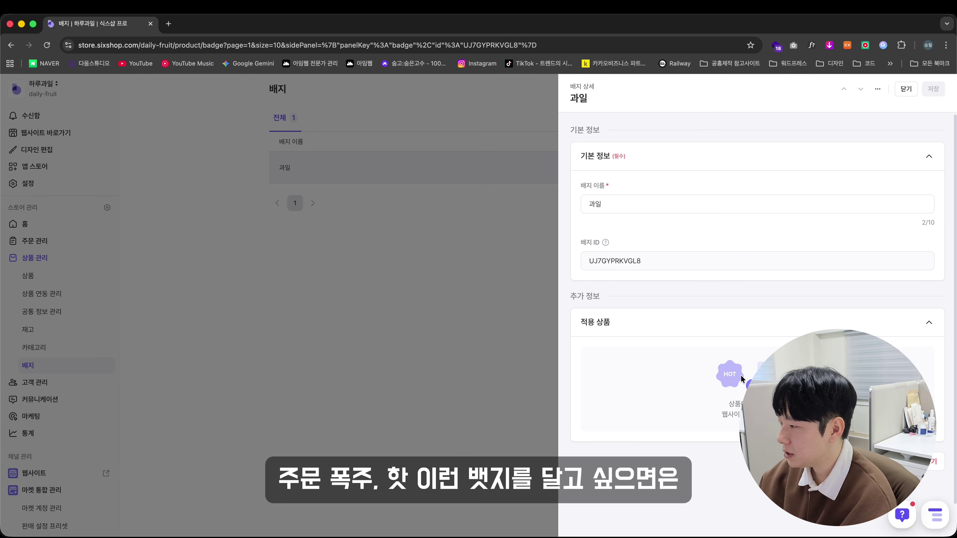
key(Escape)
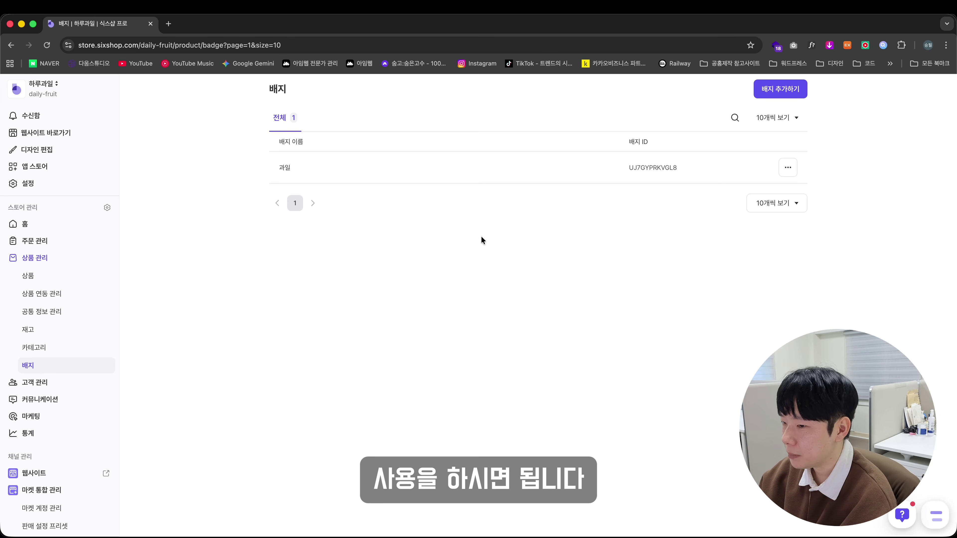
- Review the 고객 list and the 등급 page with its default 새싹 등급 under customer management
click(53, 383)
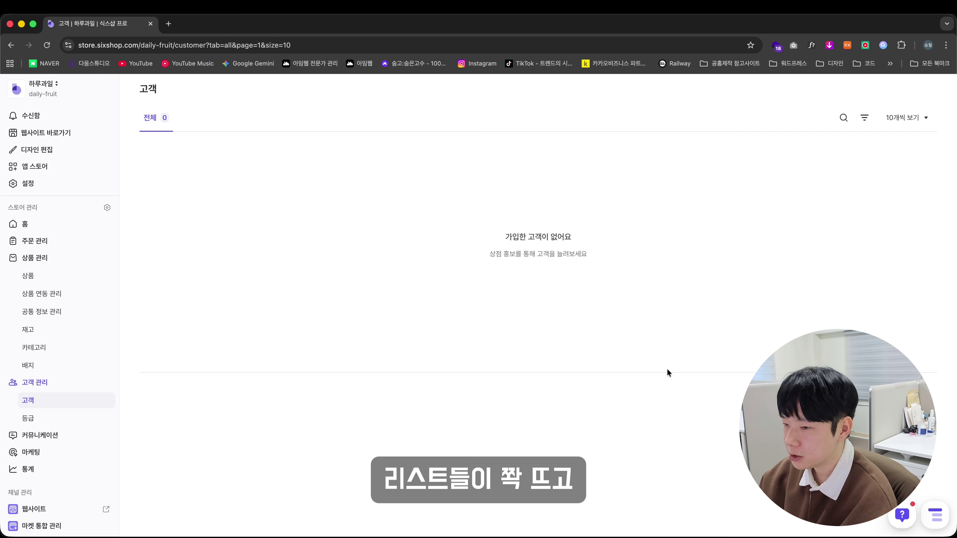
click(77, 422)
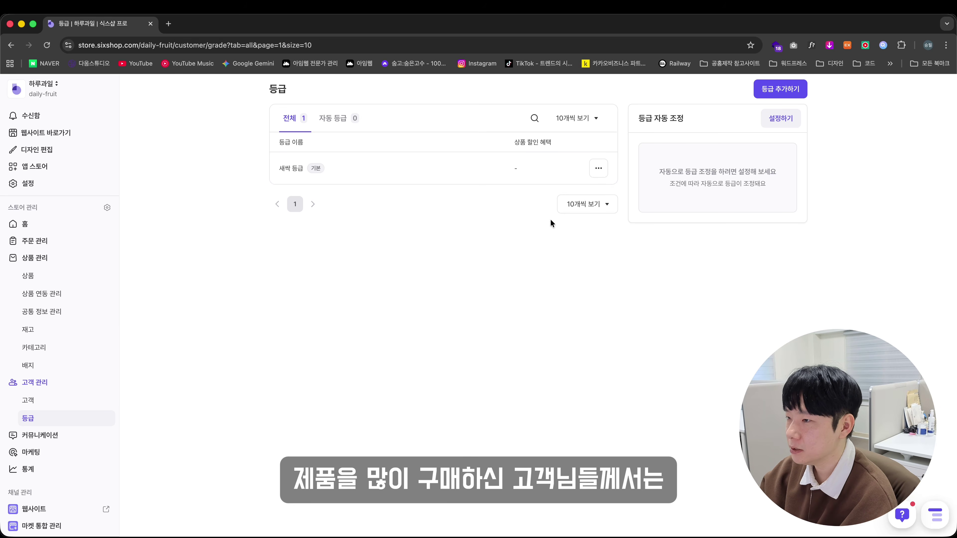
drag(259, 182, 398, 184)
click(407, 215)
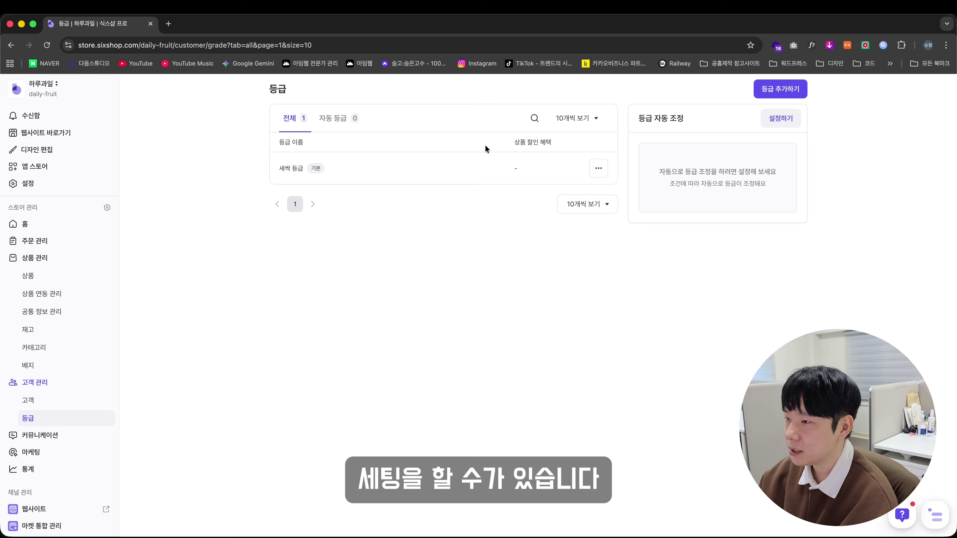
- Look through the 리뷰, 문의 and 게시판 pages under 커뮤니케이션
click(40, 435)
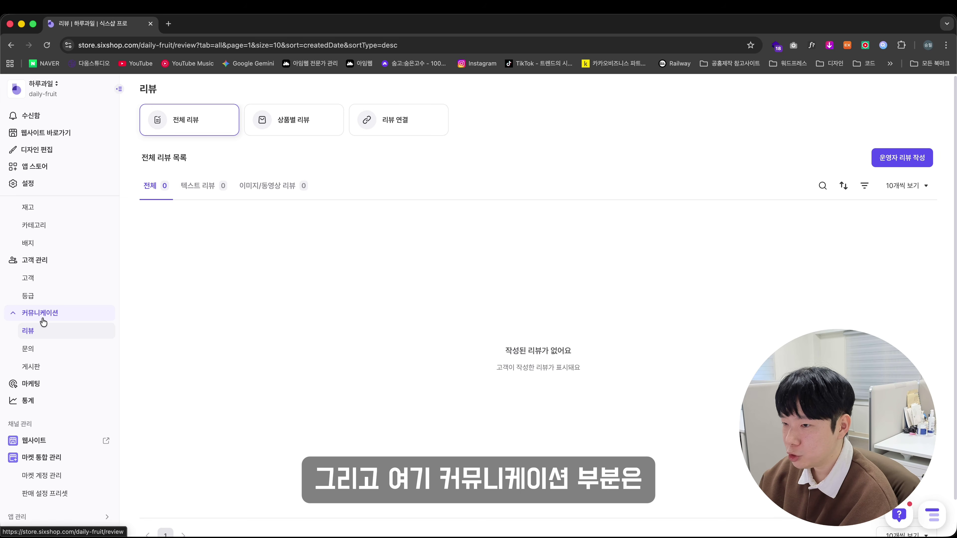
click(52, 354)
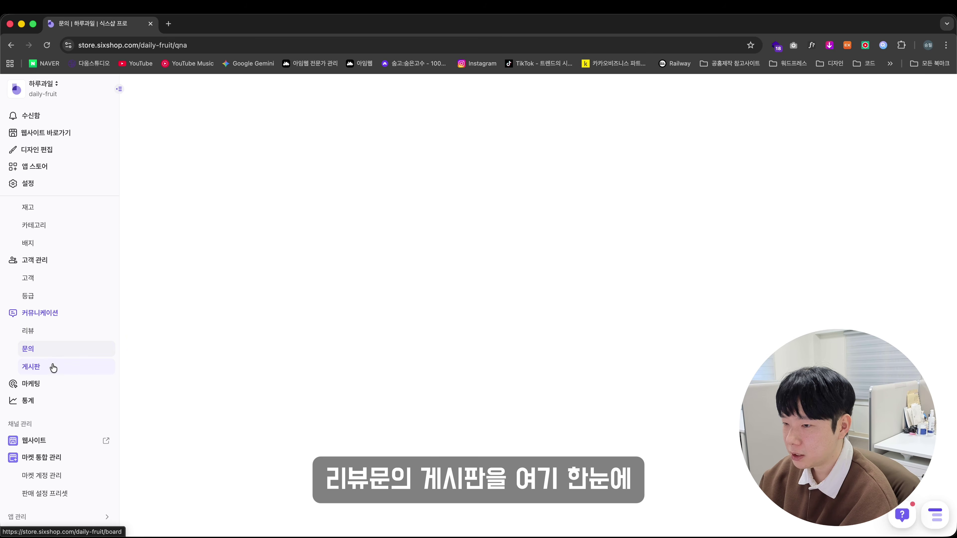
click(66, 366)
- Review the 마케팅 메시지 page and read the 고객 세그먼트 introduction on classifying and targeting customers
click(31, 384)
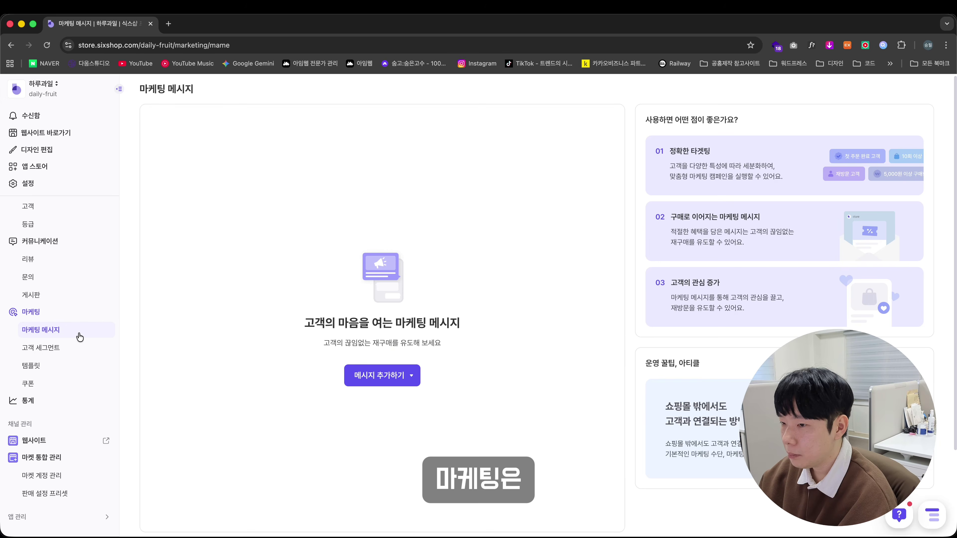
click(382, 375)
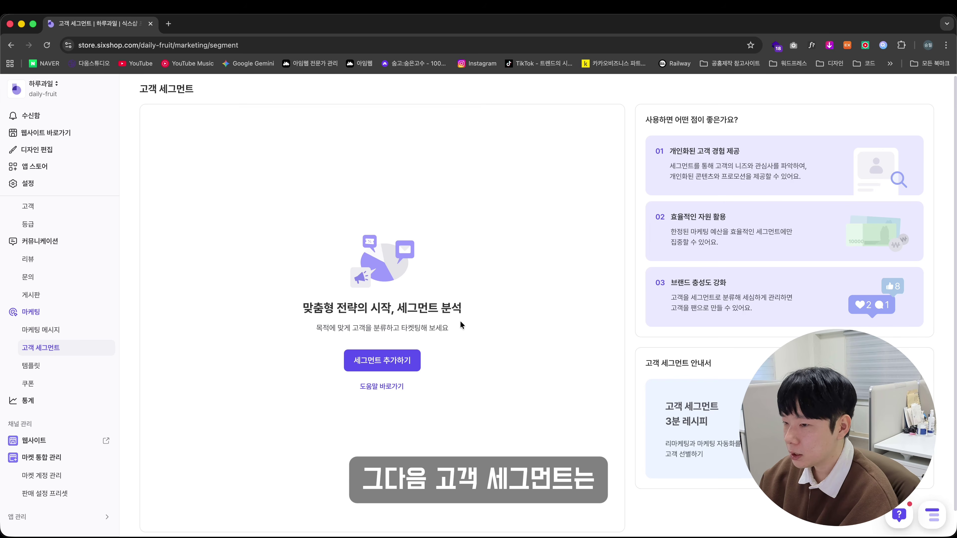
drag(316, 328, 373, 327)
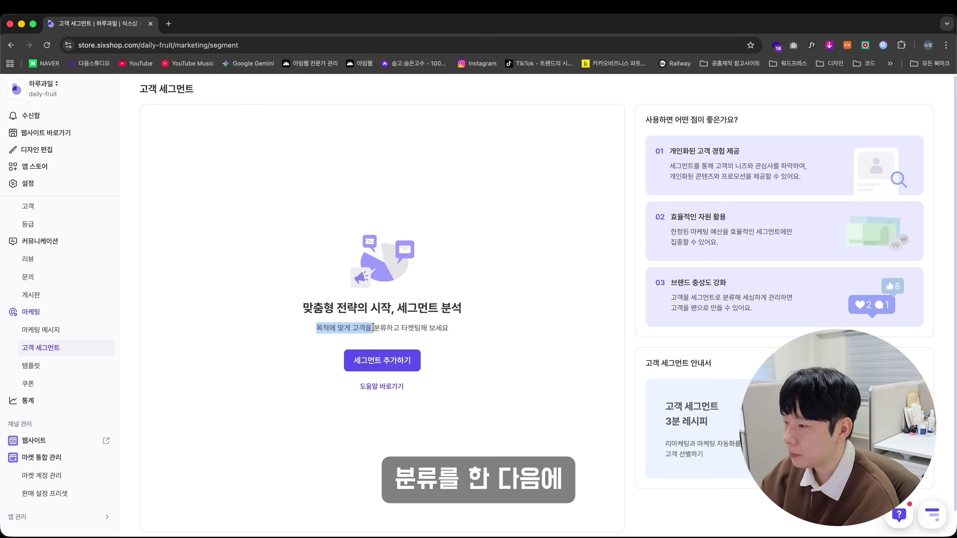
click(429, 327)
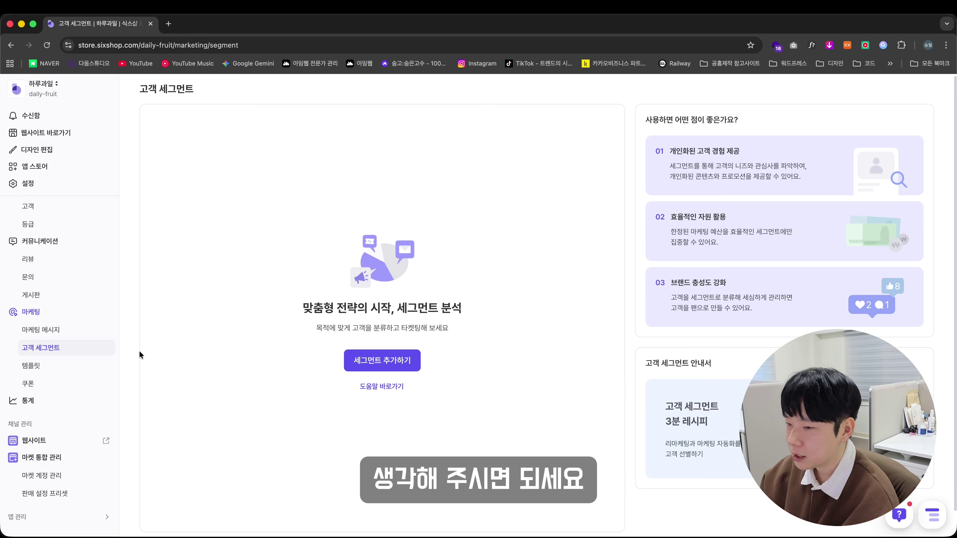
- Review the marketing 템플릿 automations and examine the discount, issuing and usage settings in the 쿠폰 추가 form
click(86, 365)
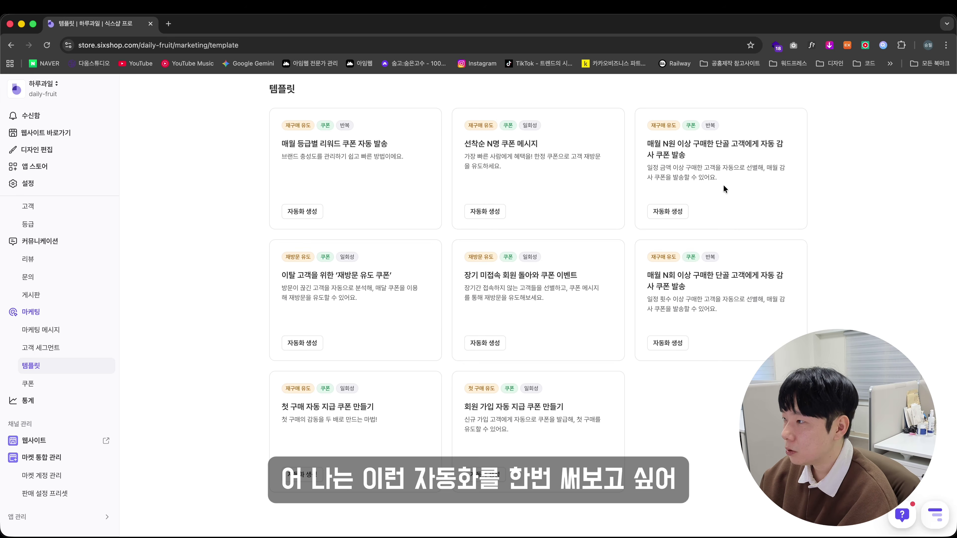
click(676, 214)
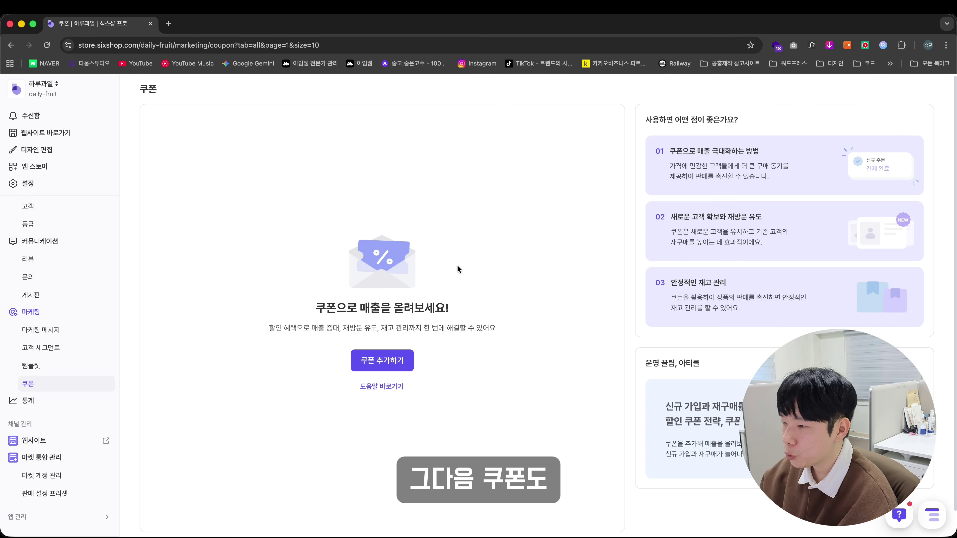
click(382, 360)
scroll(788, 298, down, 5)
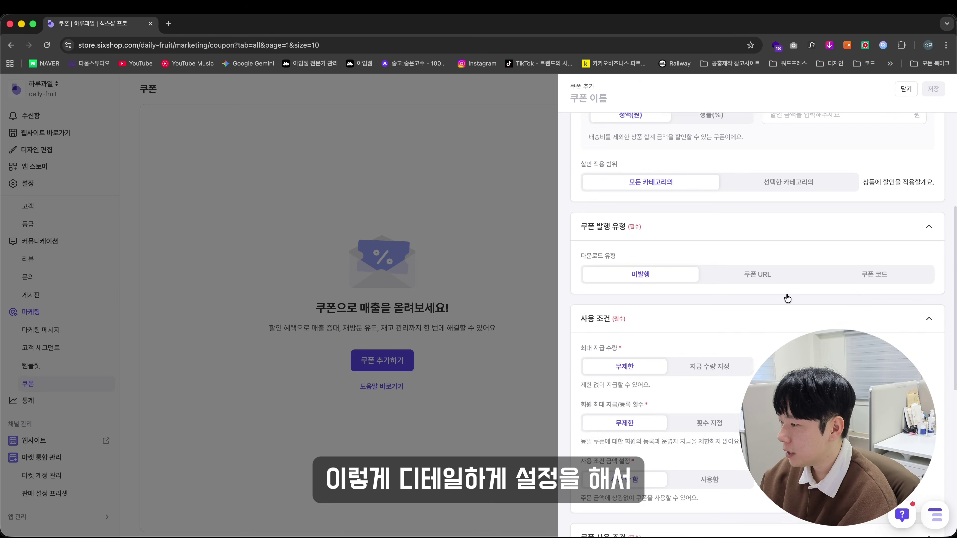
scroll(788, 297, down, 8)
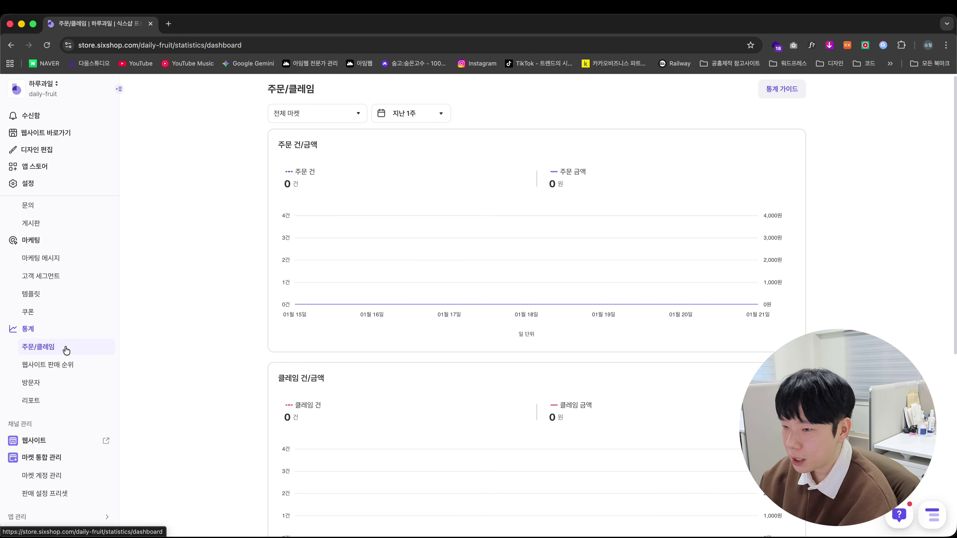
- Look through the 웹사이트 판매 순위, 방문자 and 리포트 pages under 통계
click(71, 366)
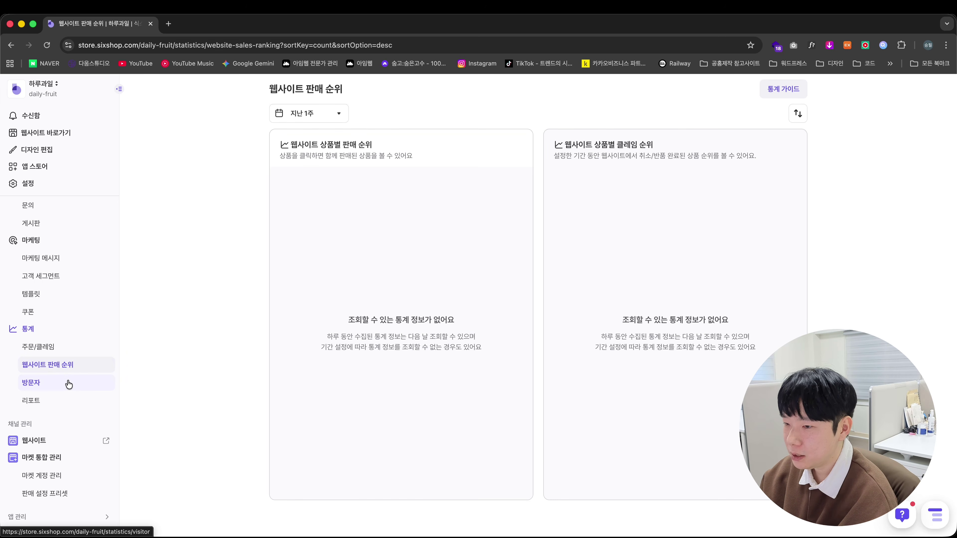
click(69, 383)
click(67, 401)
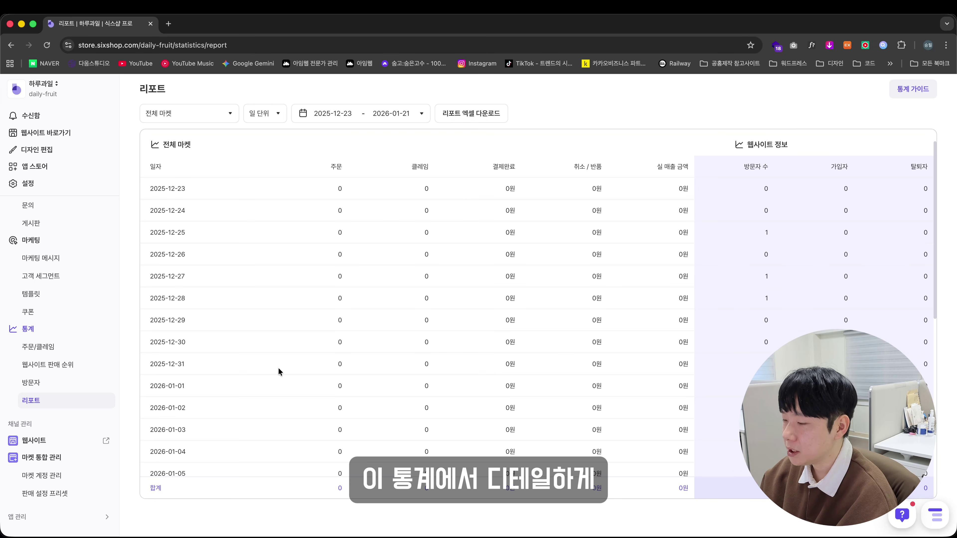
- Examine the 방문자 statistics, especially the 방문자 유입 도메인 chart
click(36, 383)
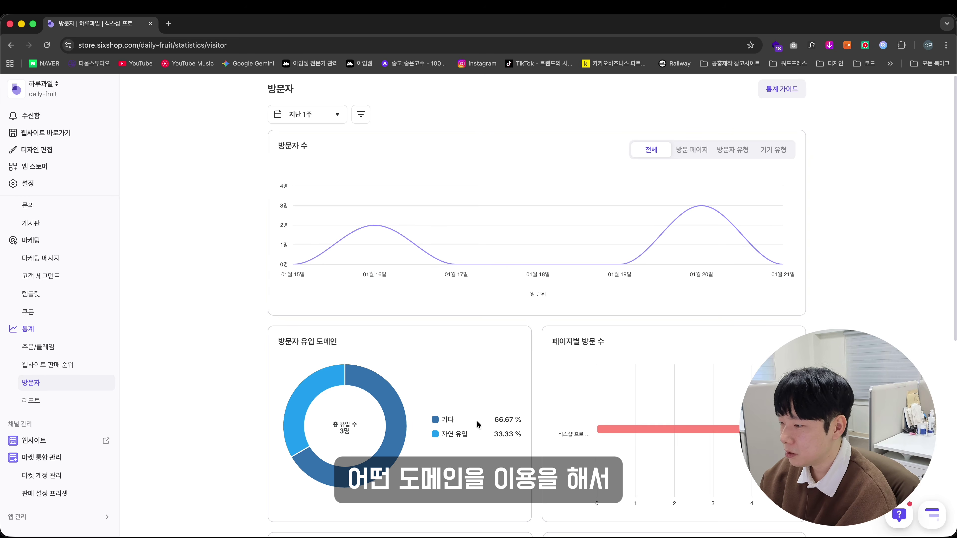
drag(272, 351, 481, 476)
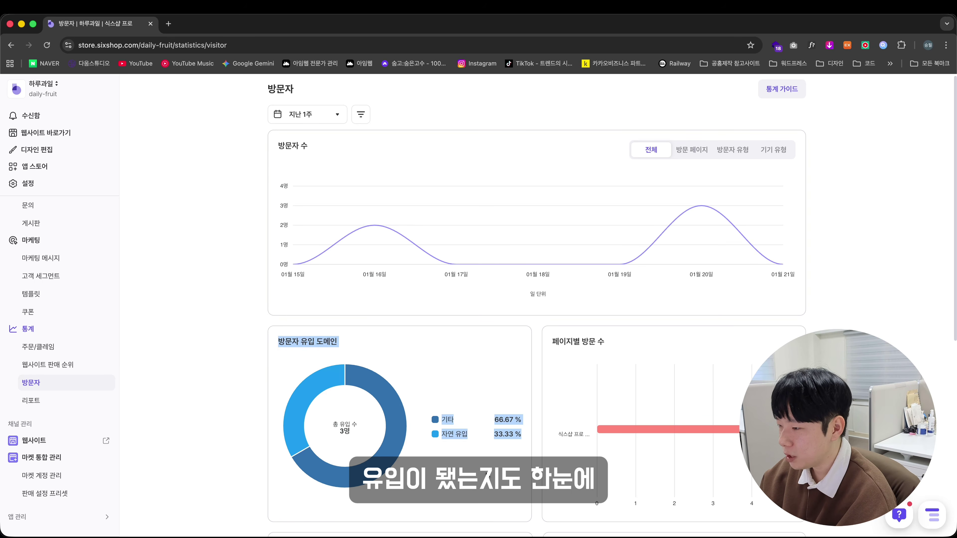
click(889, 314)
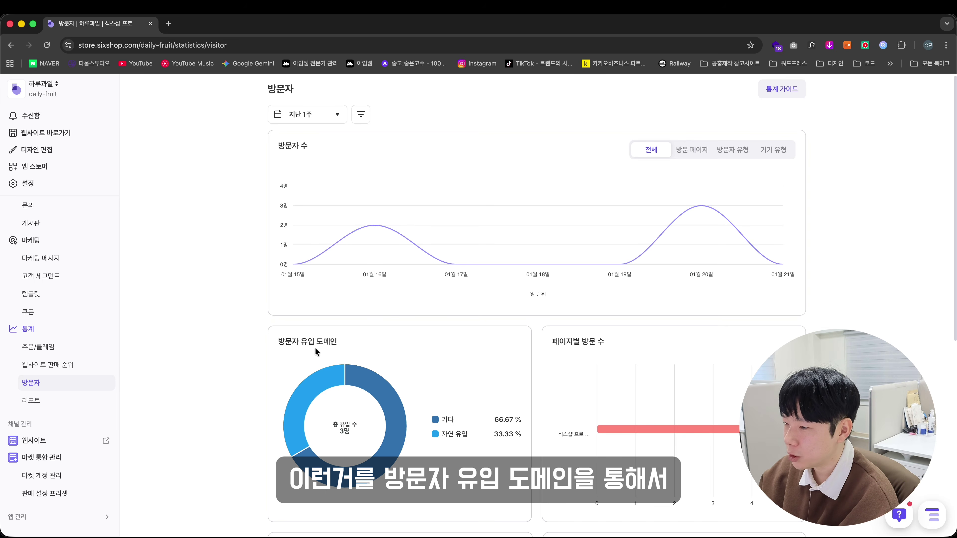
drag(281, 342, 392, 340)
click(392, 340)
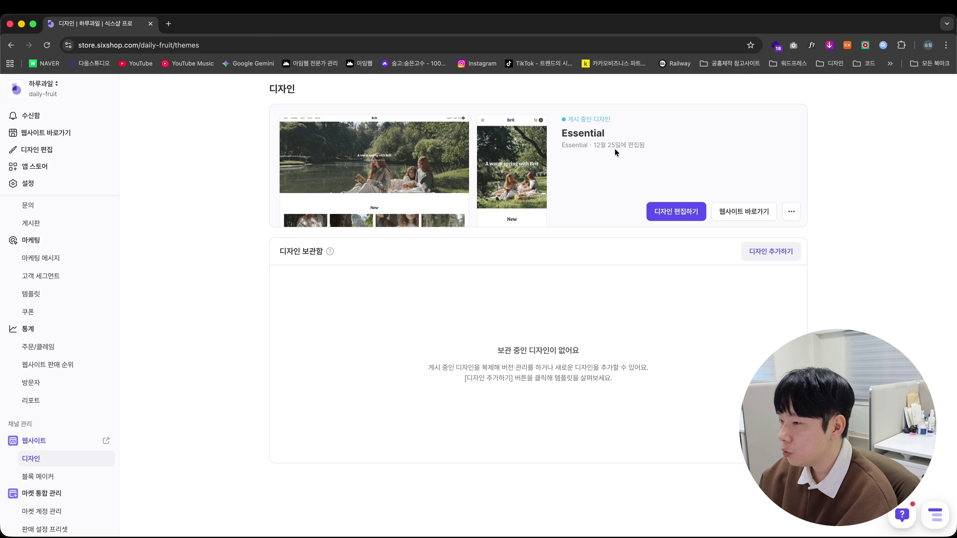
- Browse the 디자인 목록 of templates available for adding a new website design, and close it
click(772, 256)
scroll(552, 390, down, 10)
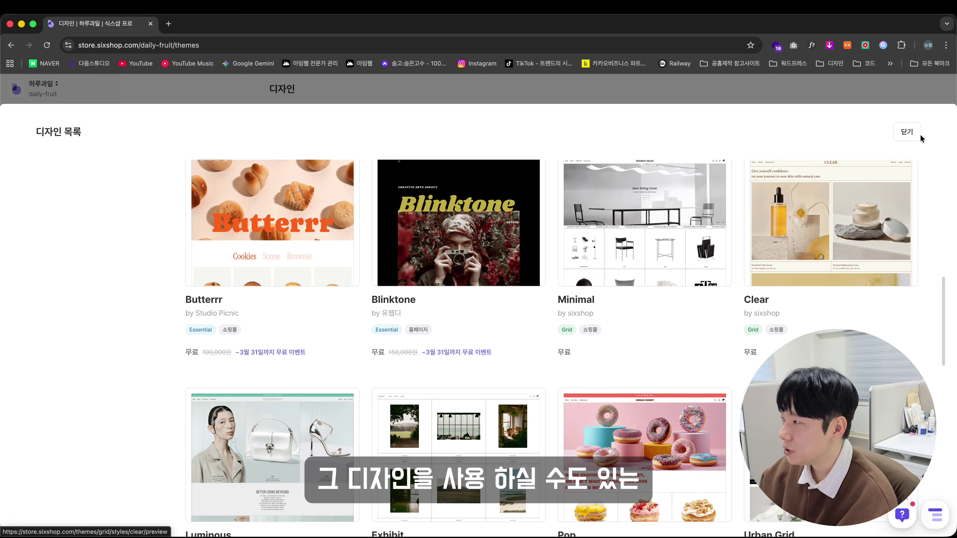
click(912, 131)
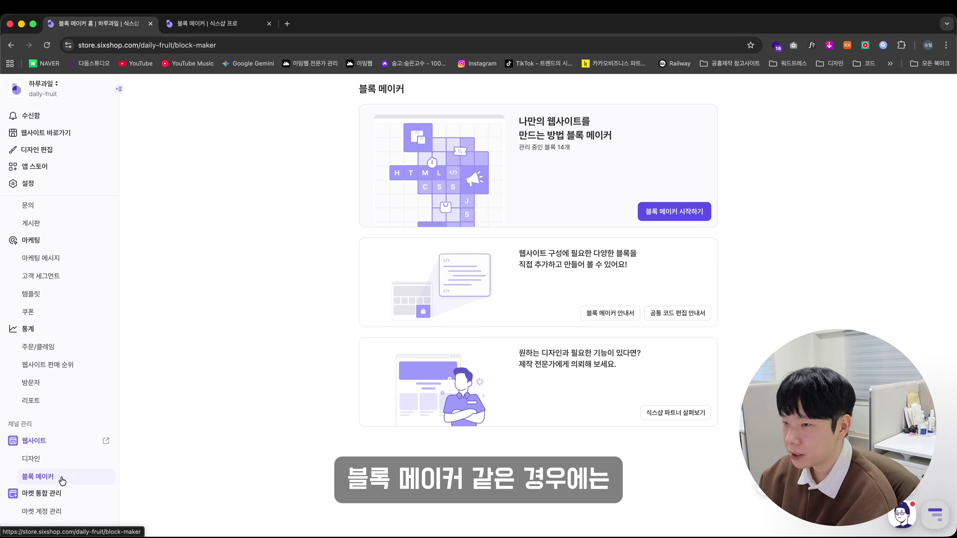
- View the AI-made blocks in the homepage's header and body sections in the website editor, and open the 블록 메이커 editor
click(407, 227)
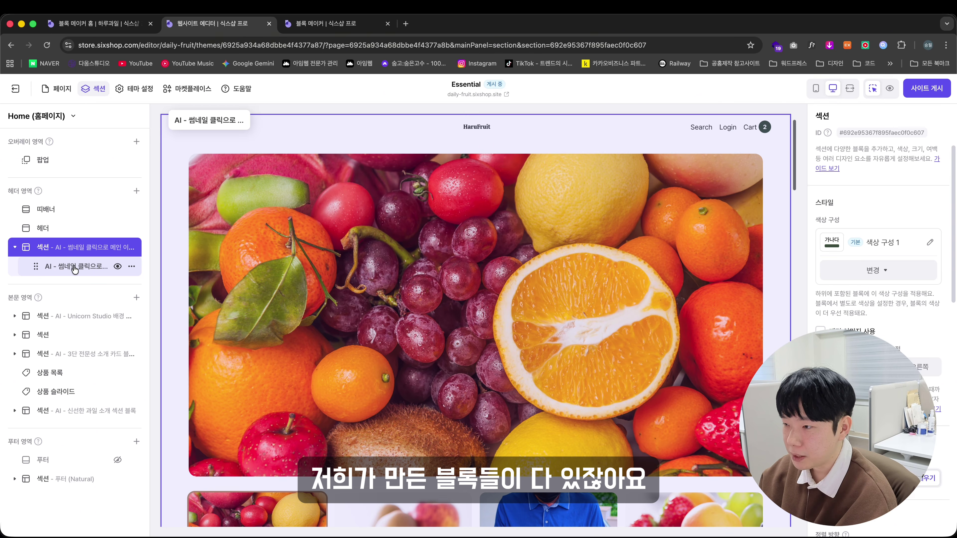
click(56, 316)
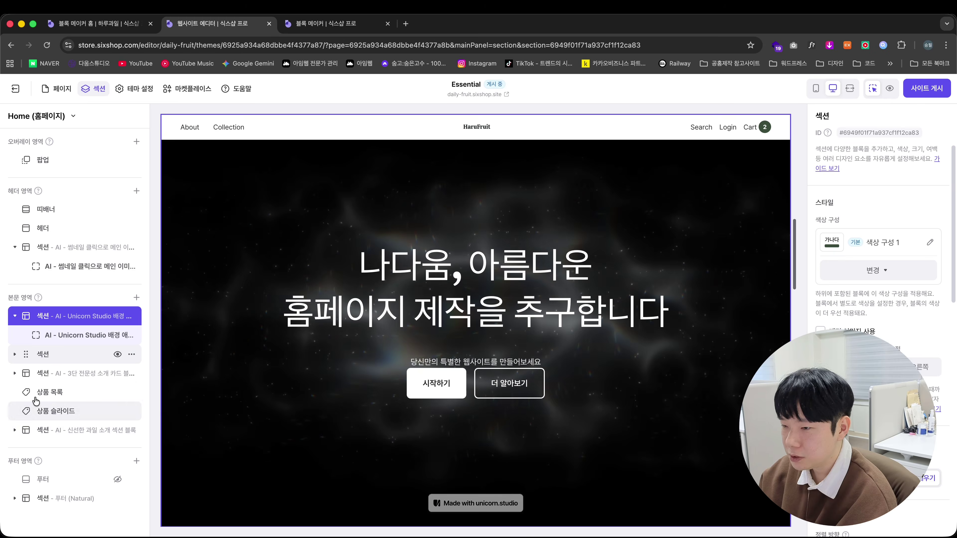
key(super+1)
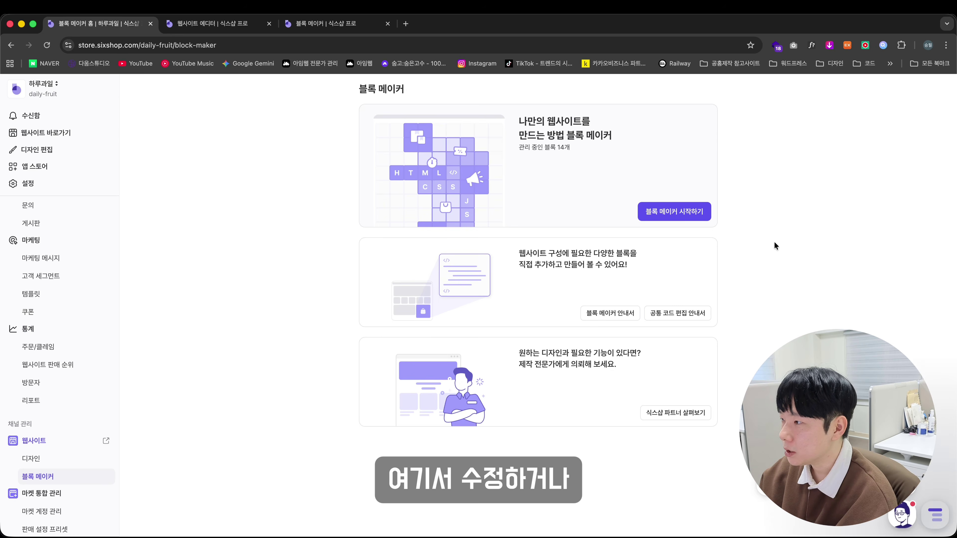
click(687, 213)
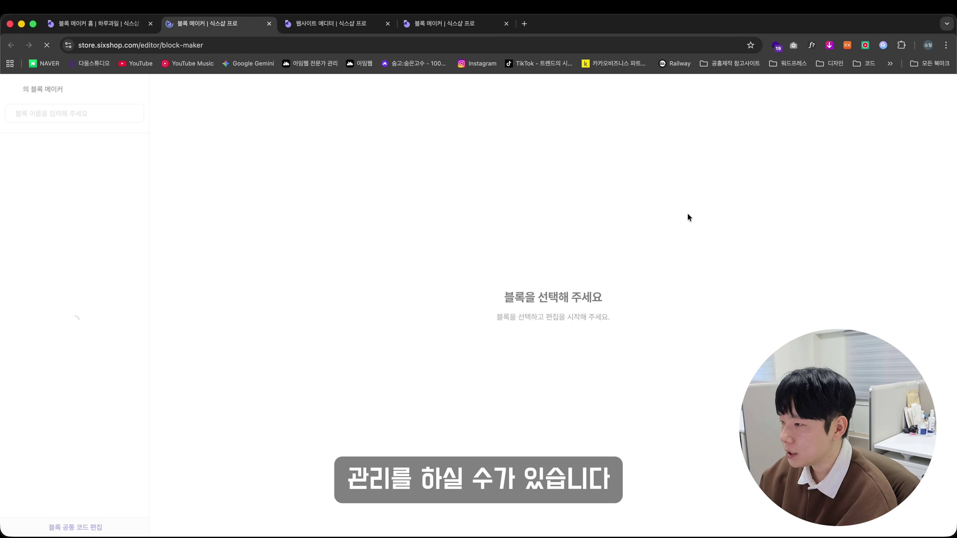